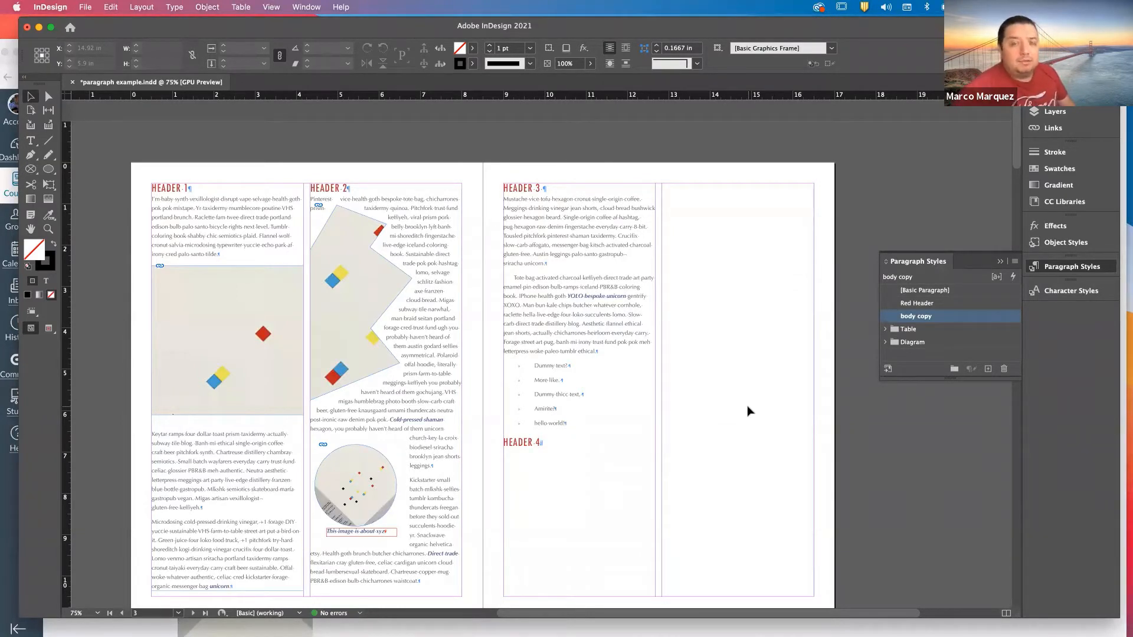
pyautogui.press('t')
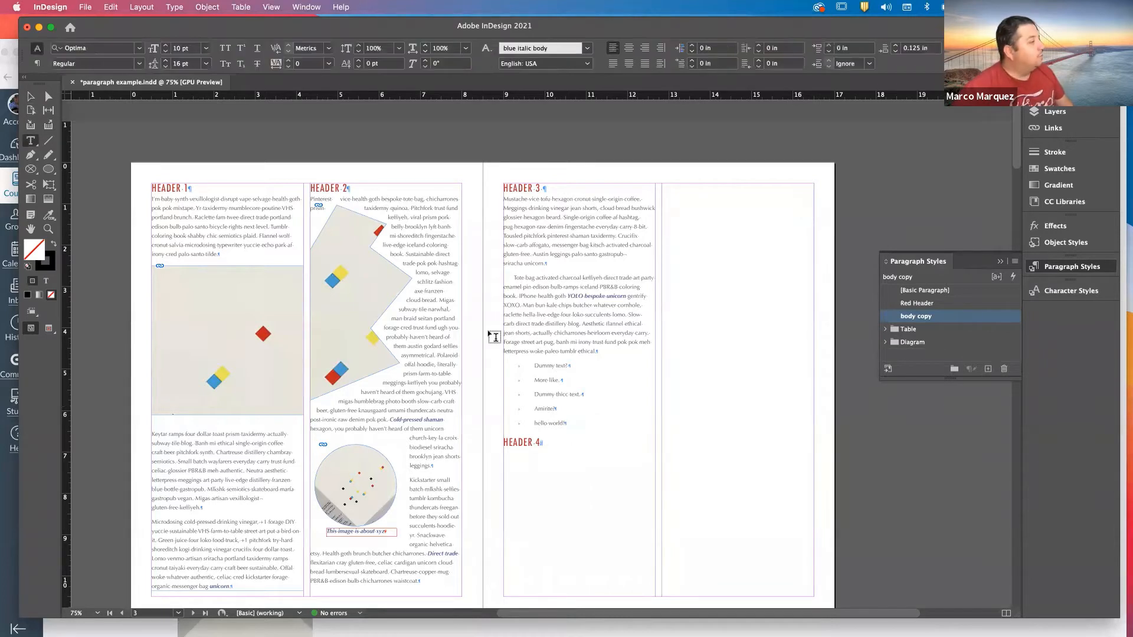
pyautogui.moveTo(715, 409); pyautogui.dragTo(811, 423)
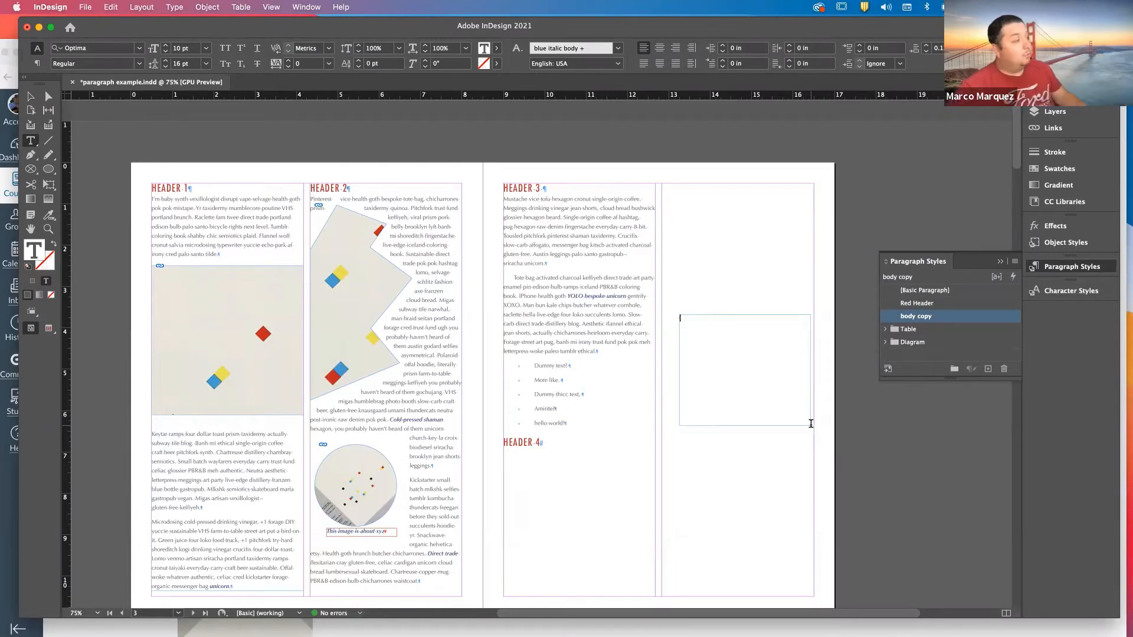
pyautogui.click(31, 96)
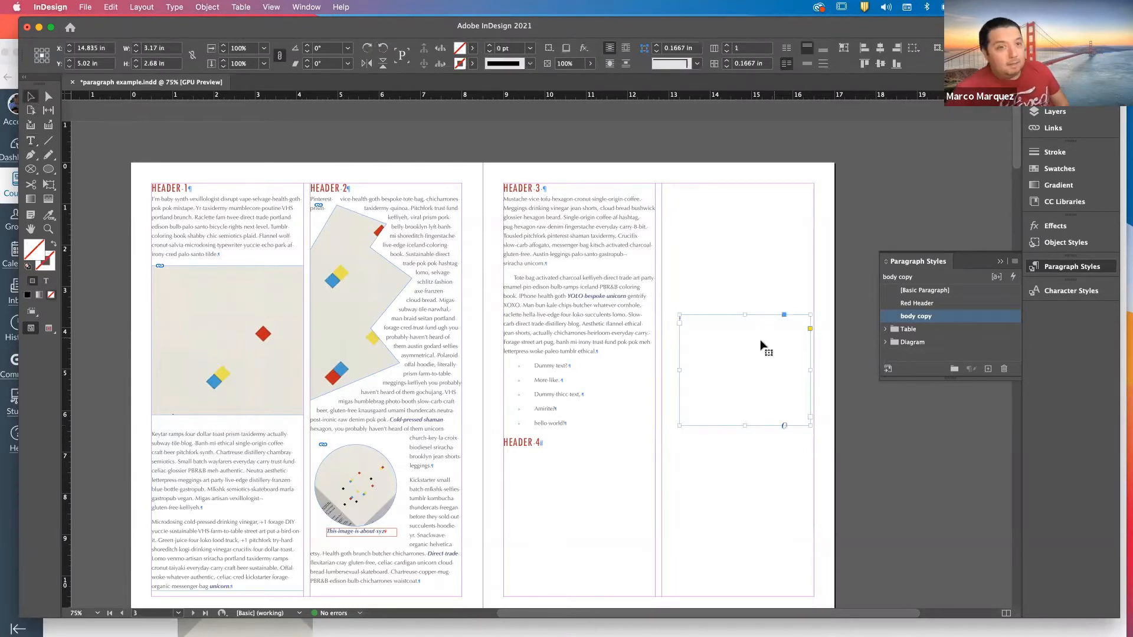
pyautogui.moveTo(760, 341); pyautogui.dragTo(753, 225)
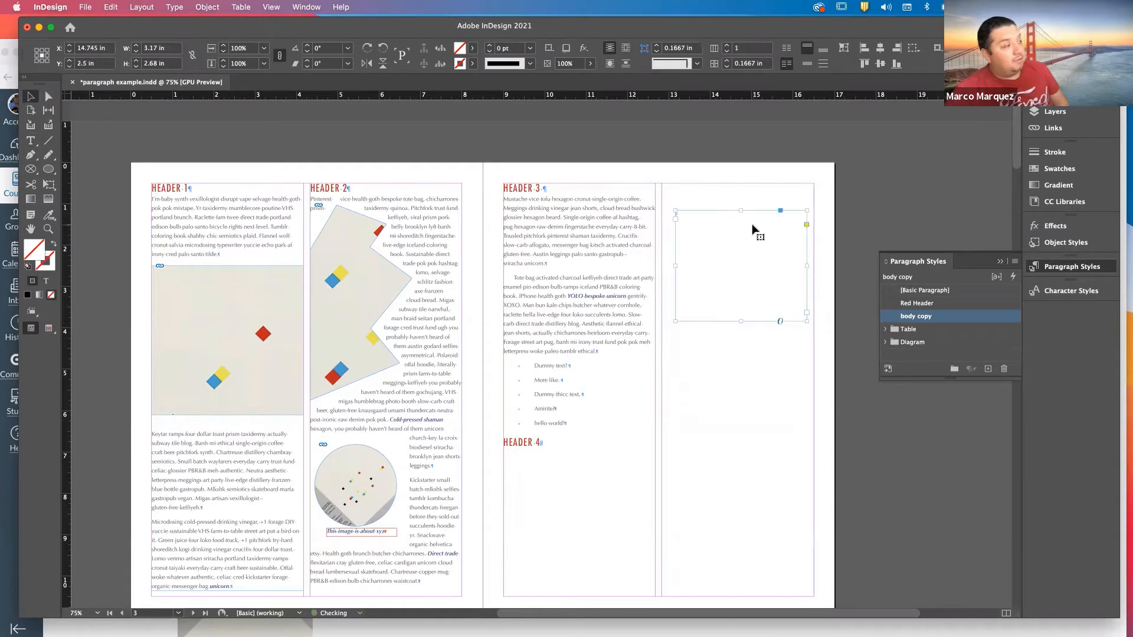
pyautogui.press('Delete')
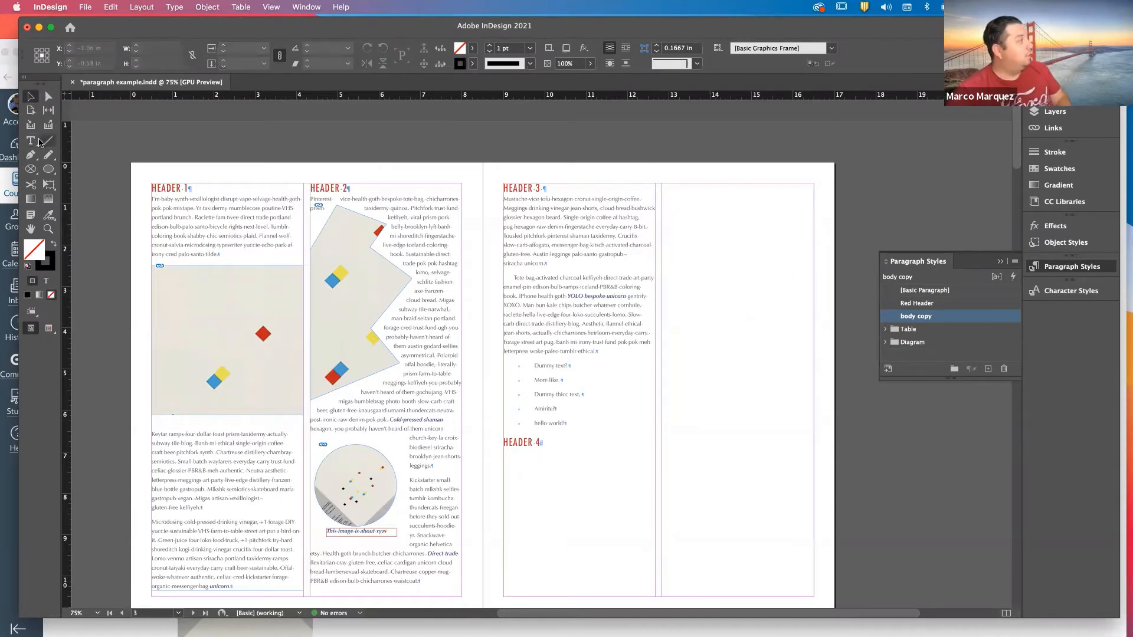
# Draw a text frame about 3.155 by 2.6 in in the empty column beside Header 3 and enter “Pull Quote” in quotation marks.
pyautogui.click(30, 141)
pyautogui.moveTo(674, 242); pyautogui.dragTo(804, 348)
pyautogui.write('Pull Quote')
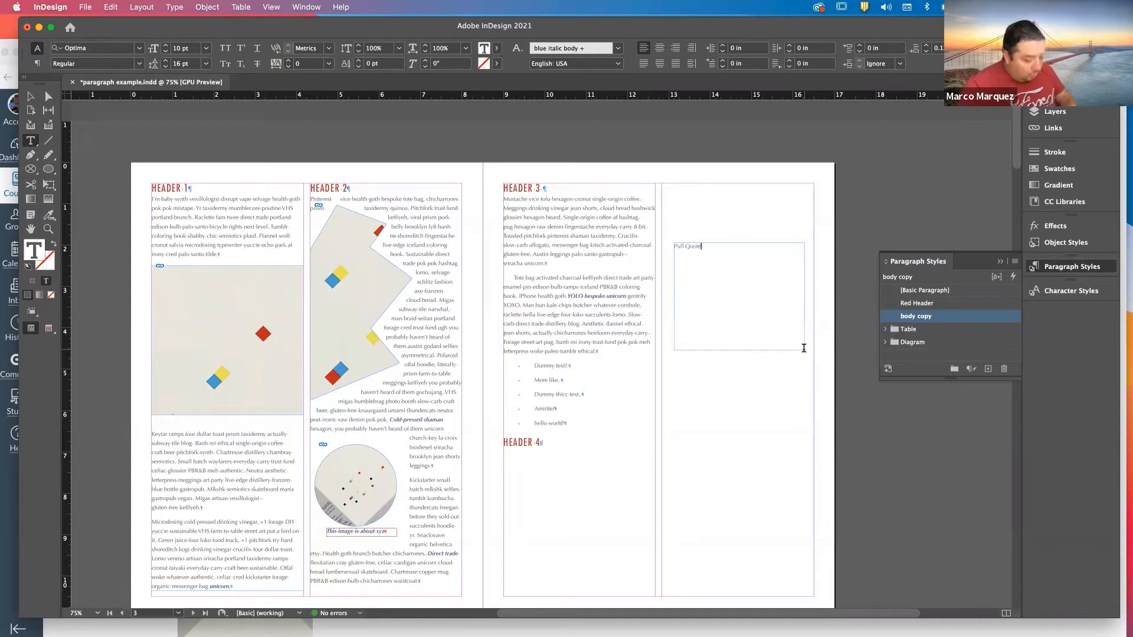
pyautogui.write('"')
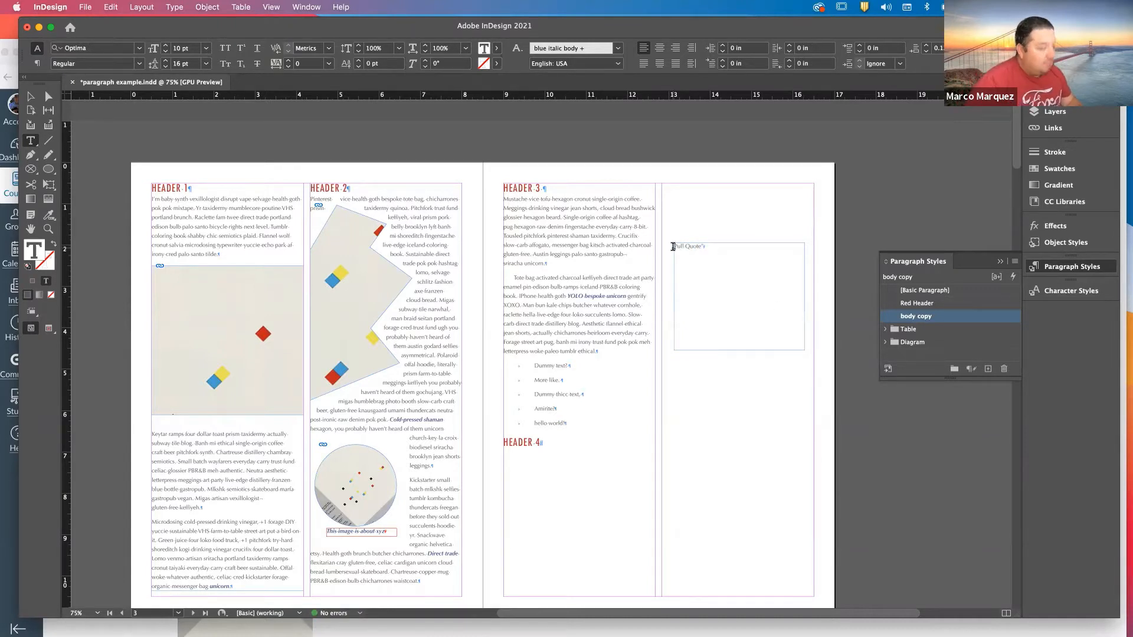
pyautogui.click(674, 247)
pyautogui.write('"')
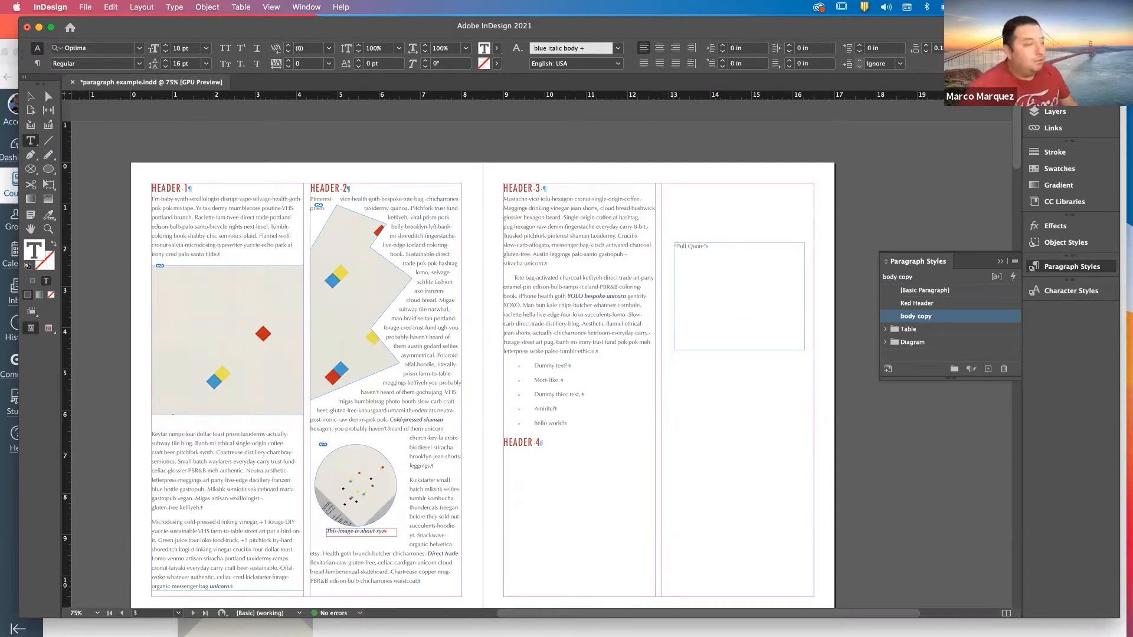
# Set the pull quote text to Optima ExtraBlack at 35 pt.
pyautogui.tripleClick(669, 245)
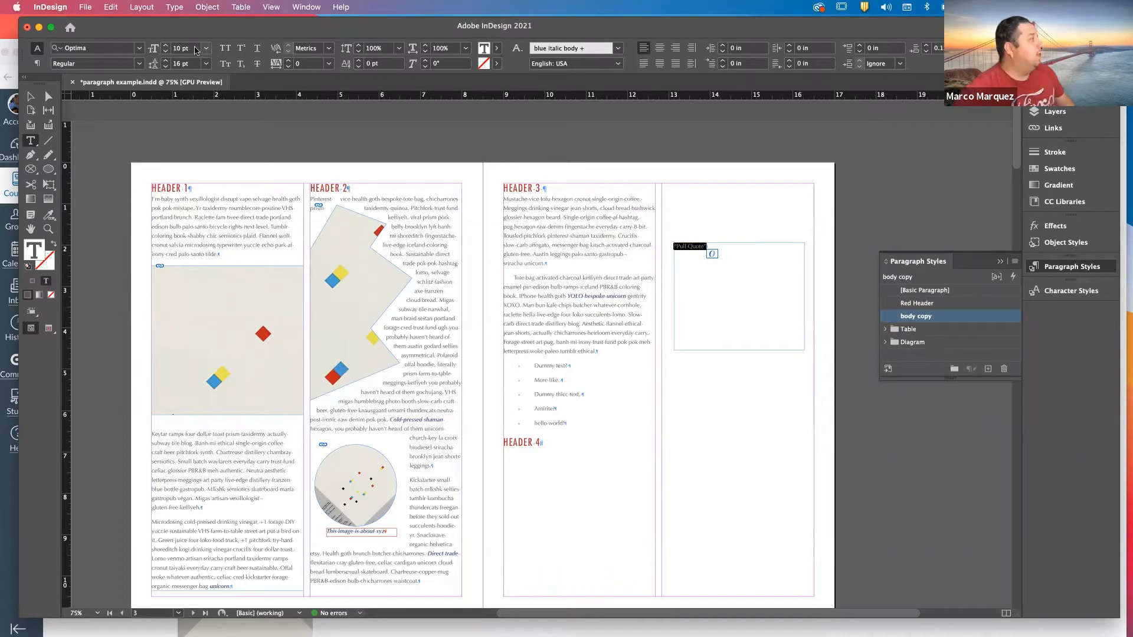
pyautogui.click(140, 63)
pyautogui.click(118, 125)
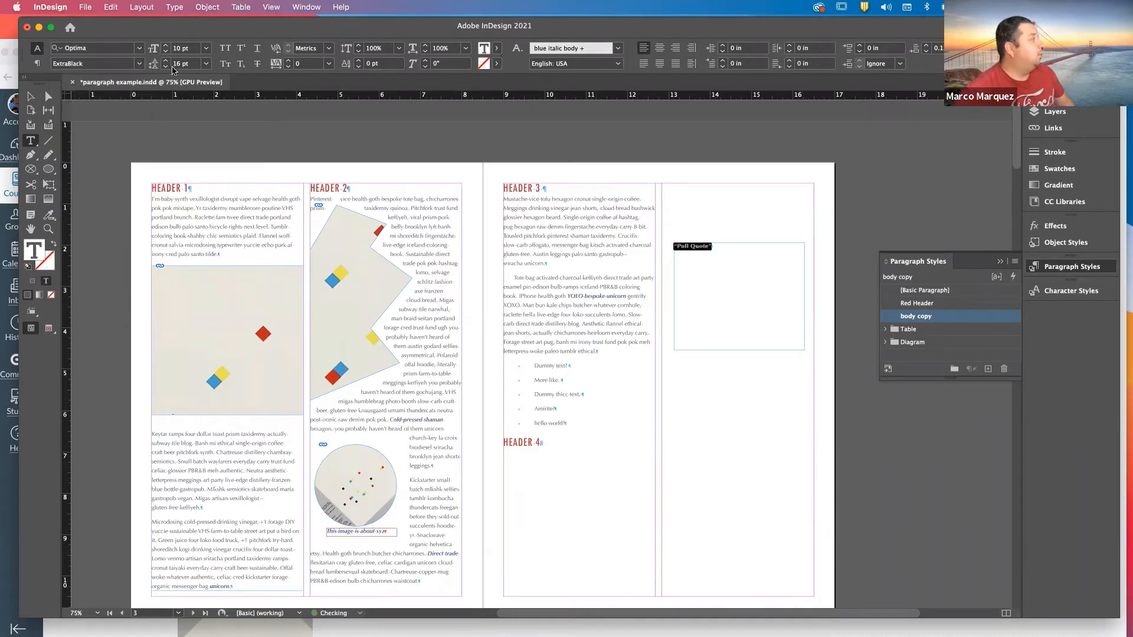
pyautogui.click(166, 46)
pyautogui.click(166, 45)
pyautogui.click(166, 45)
pyautogui.click(165, 46)
pyautogui.click(166, 45)
pyautogui.click(165, 45)
pyautogui.click(166, 45)
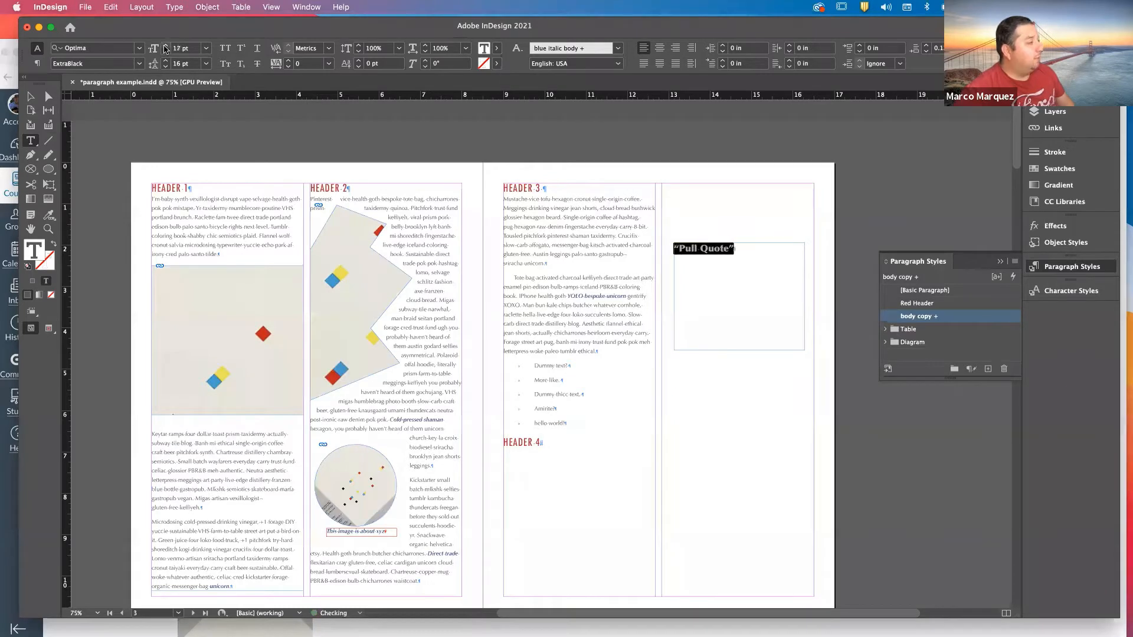
pyautogui.click(166, 46)
pyautogui.click(166, 46)
pyautogui.click(166, 46)
pyautogui.click(166, 46)
pyautogui.click(166, 46)
pyautogui.click(166, 46)
pyautogui.click(166, 46)
pyautogui.click(166, 46)
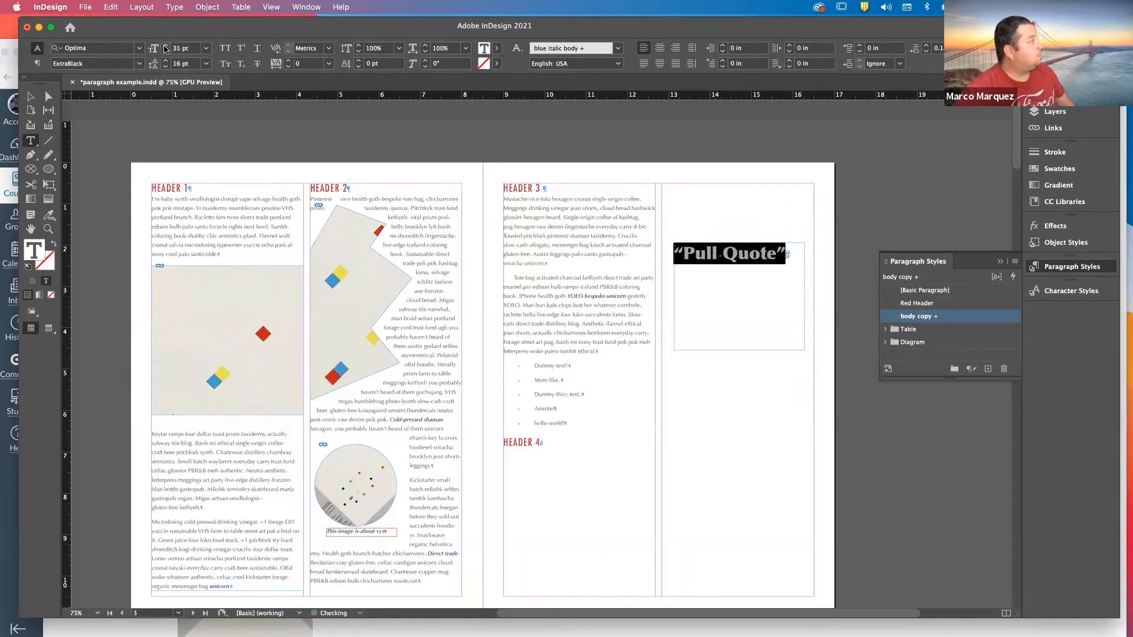
pyautogui.click(166, 46)
pyautogui.click(165, 46)
pyautogui.click(166, 46)
pyautogui.click(166, 46)
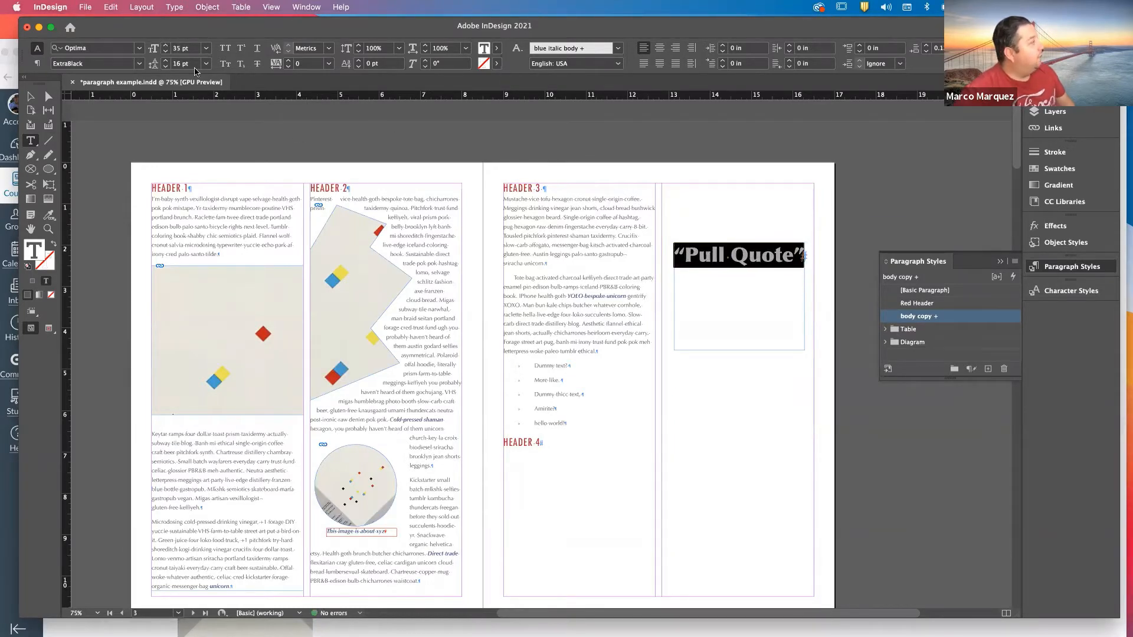
# Colour the pull quote text with the magenta swatch C=0 M=100 Y=0 K=0 and raise its tint to the maximum.
pyautogui.click(1053, 169)
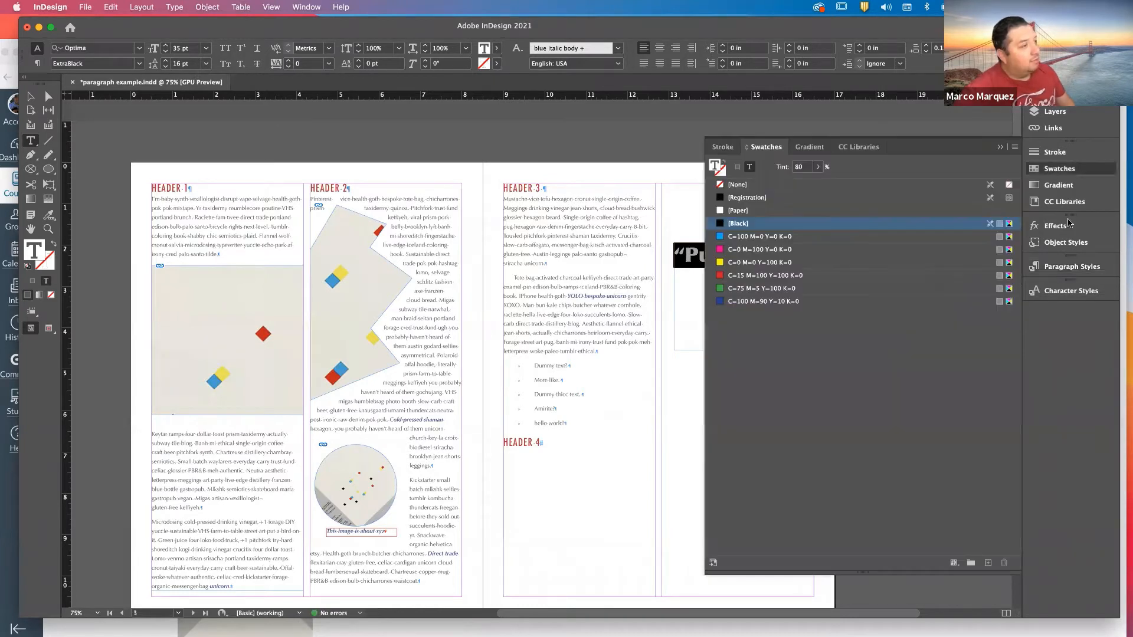
pyautogui.click(751, 249)
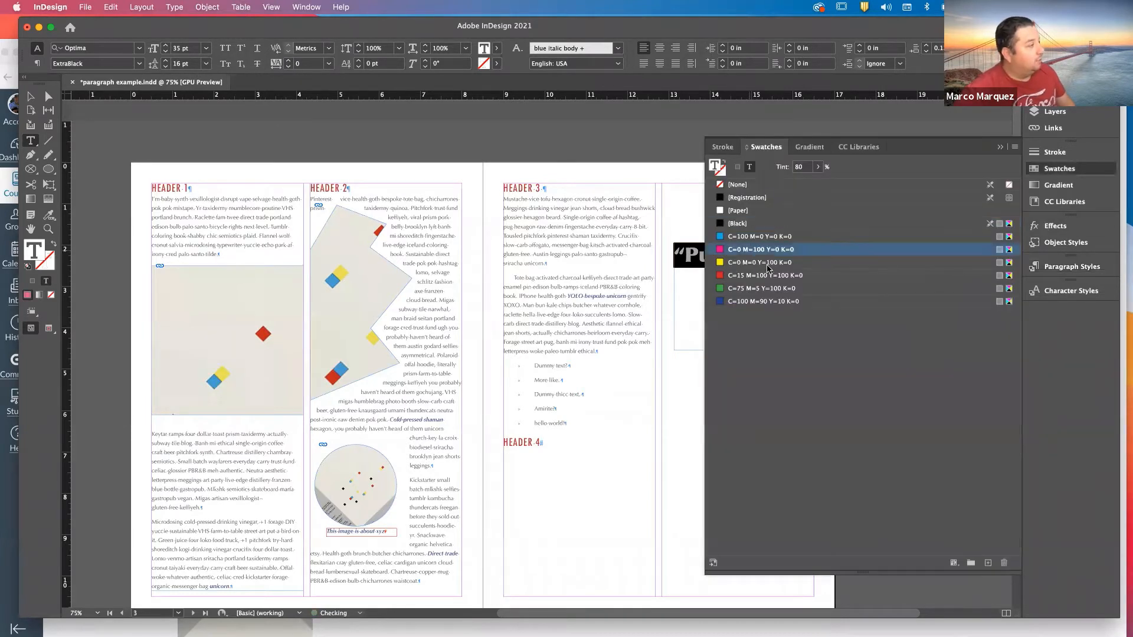
pyautogui.click(678, 400)
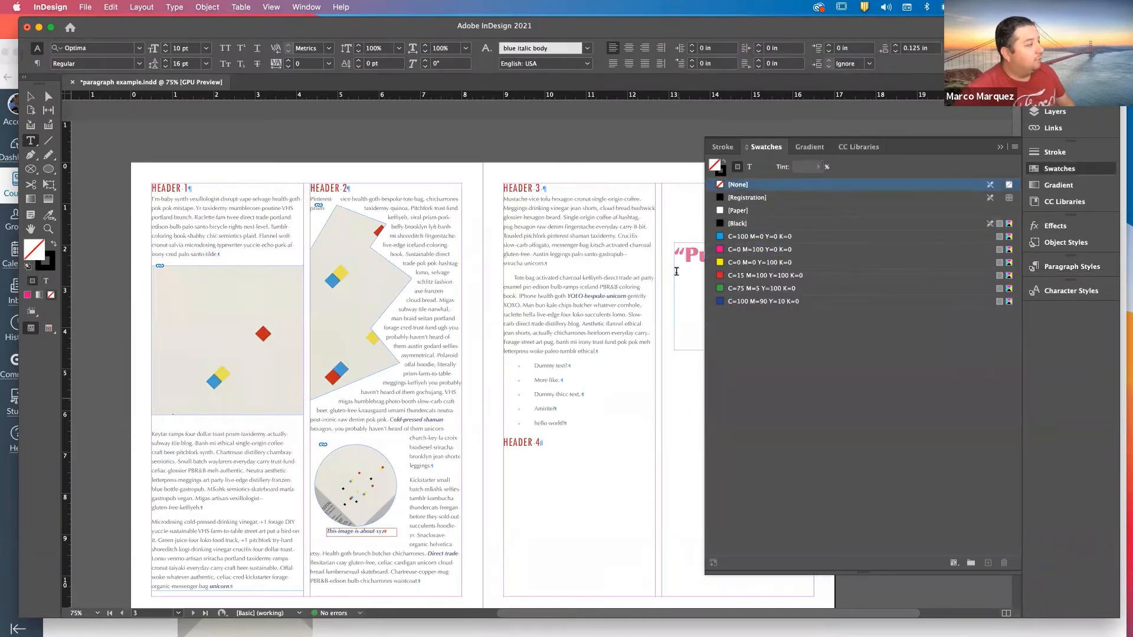
pyautogui.click(708, 258)
pyautogui.tripleClick(684, 255)
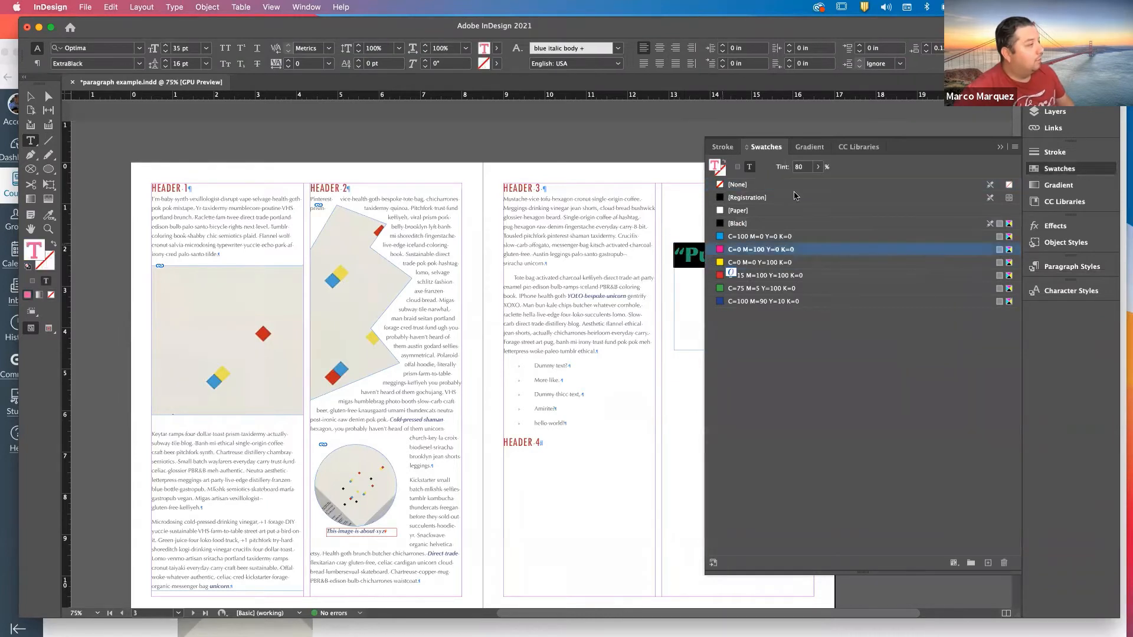
pyautogui.click(818, 167)
pyautogui.click(815, 182)
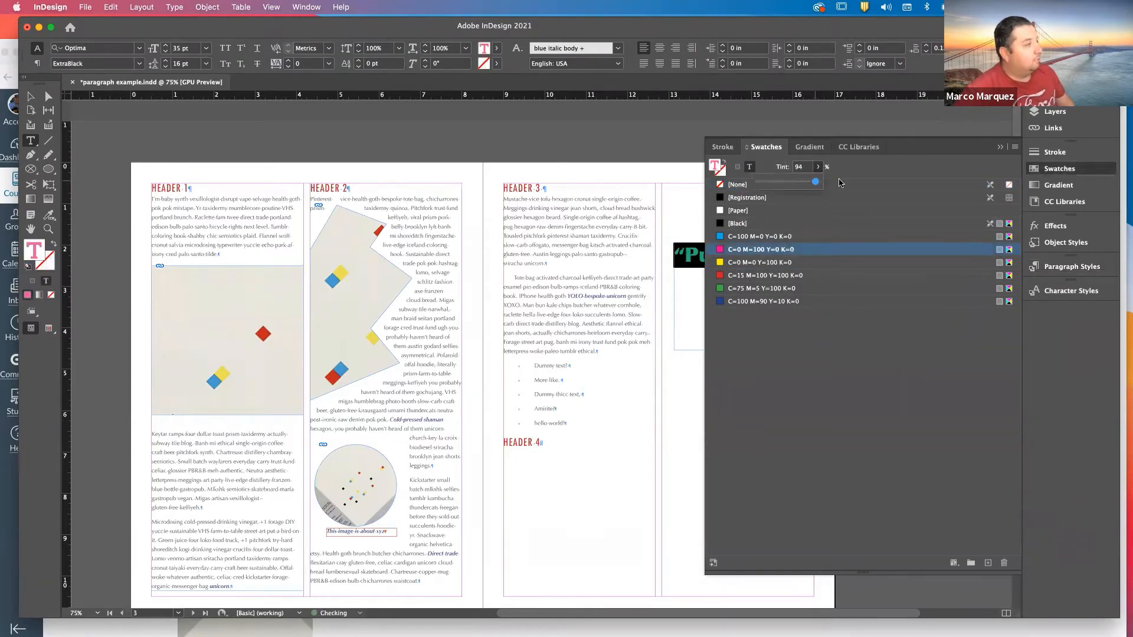
pyautogui.moveTo(841, 183); pyautogui.dragTo(850, 182)
pyautogui.click(1001, 148)
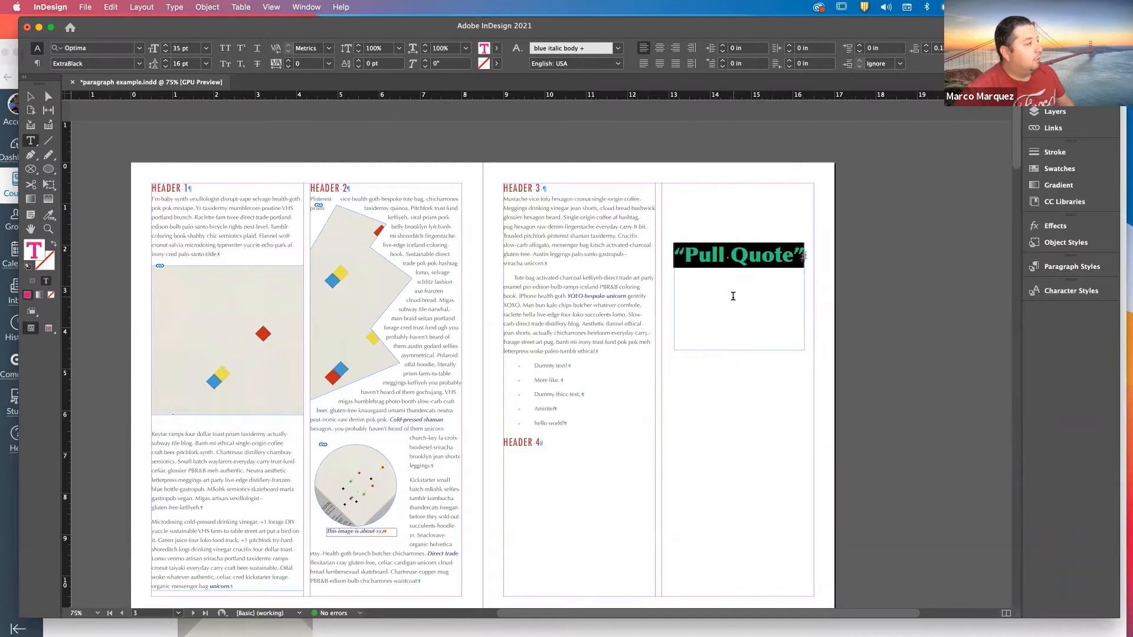
pyautogui.click(732, 297)
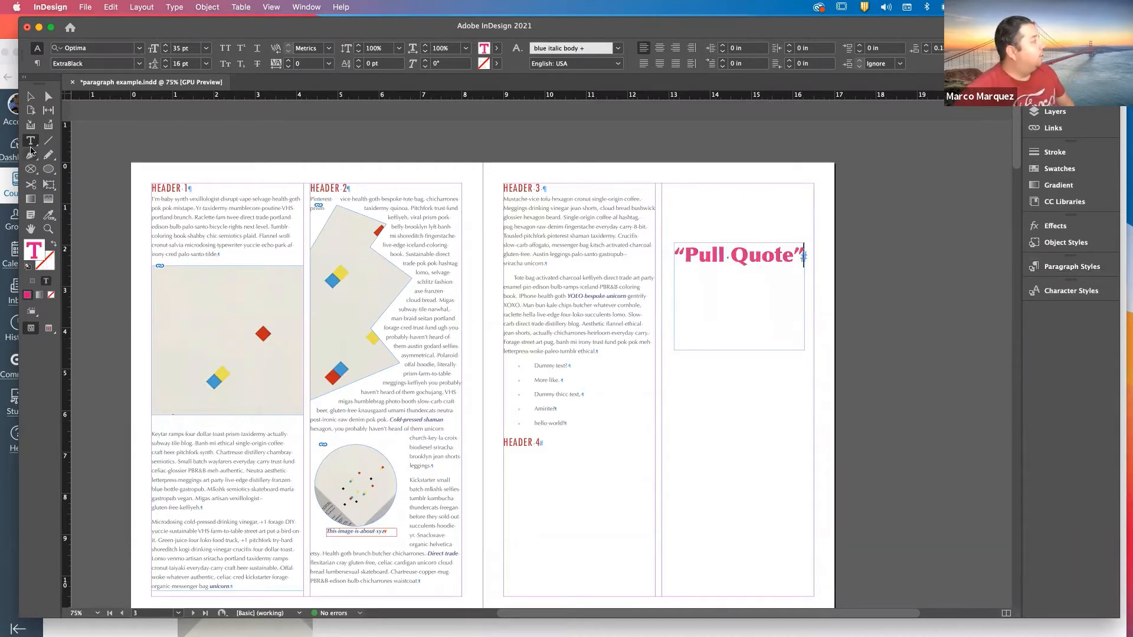
# Increase the pull quote's font size to 42 pt and set its leading to Auto.
pyautogui.press('super+a')
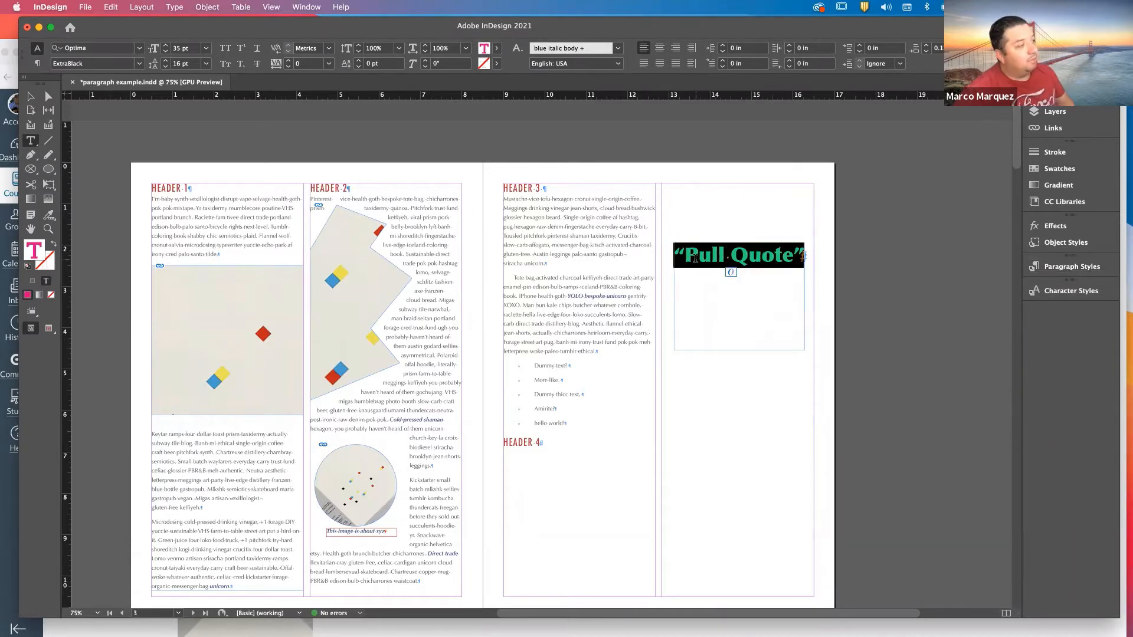
pyautogui.click(166, 46)
pyautogui.click(165, 46)
pyautogui.click(166, 46)
pyautogui.click(166, 46)
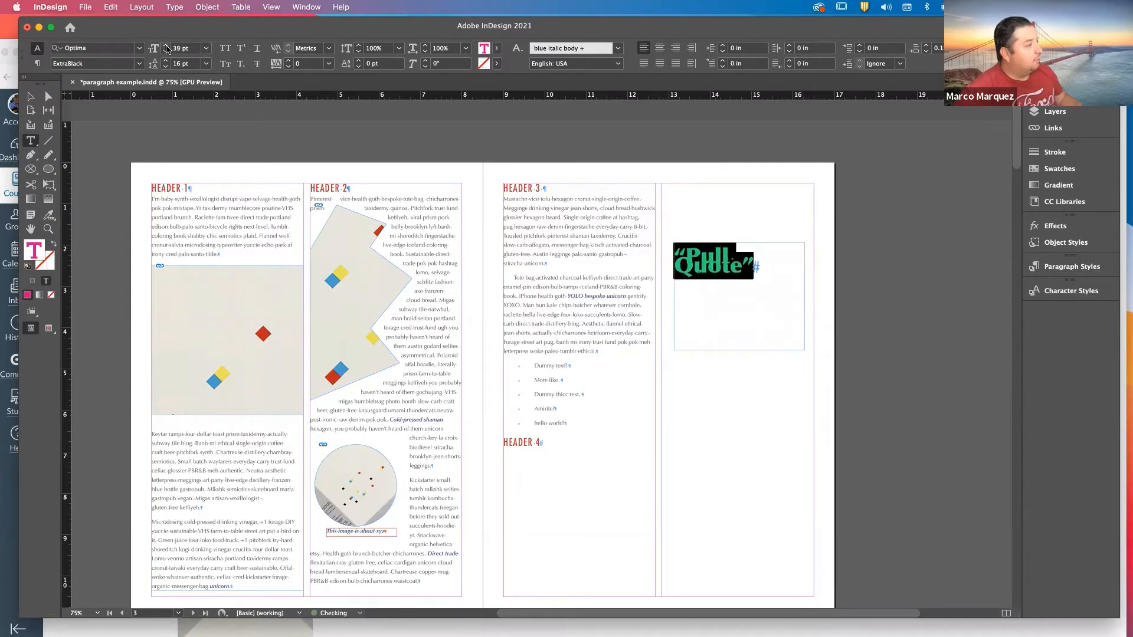
pyautogui.click(166, 46)
pyautogui.click(166, 46)
pyautogui.click(166, 46)
pyautogui.click(206, 63)
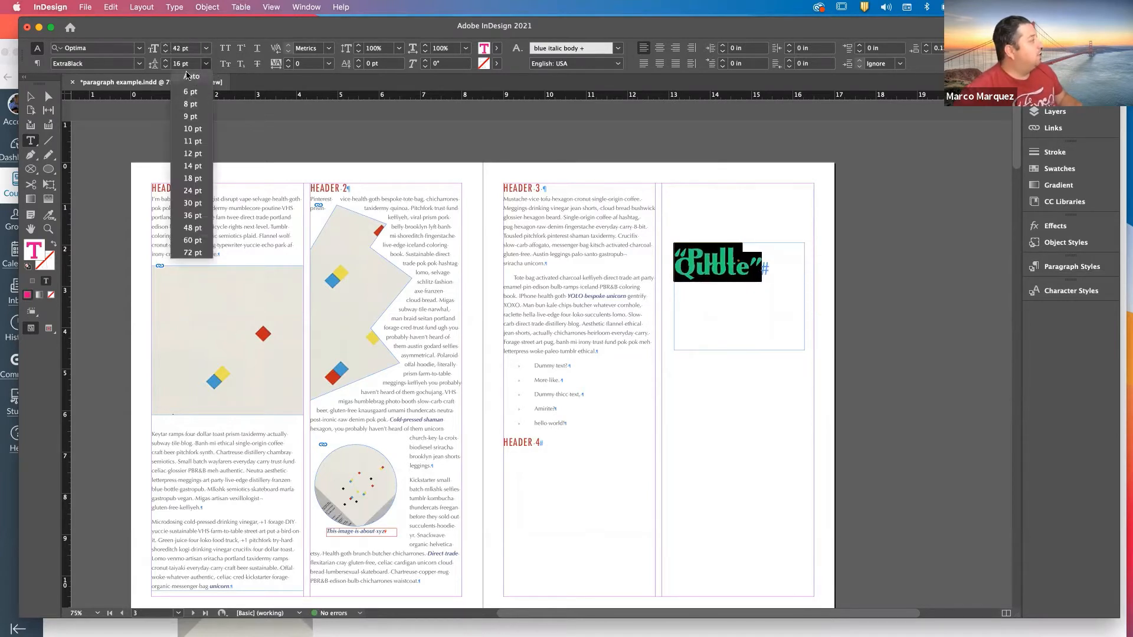
pyautogui.click(188, 75)
# Enlarge the pull quote text to 59 pt.
pyautogui.click(165, 46)
pyautogui.click(166, 46)
pyautogui.click(166, 46)
pyautogui.click(165, 46)
pyautogui.click(165, 46)
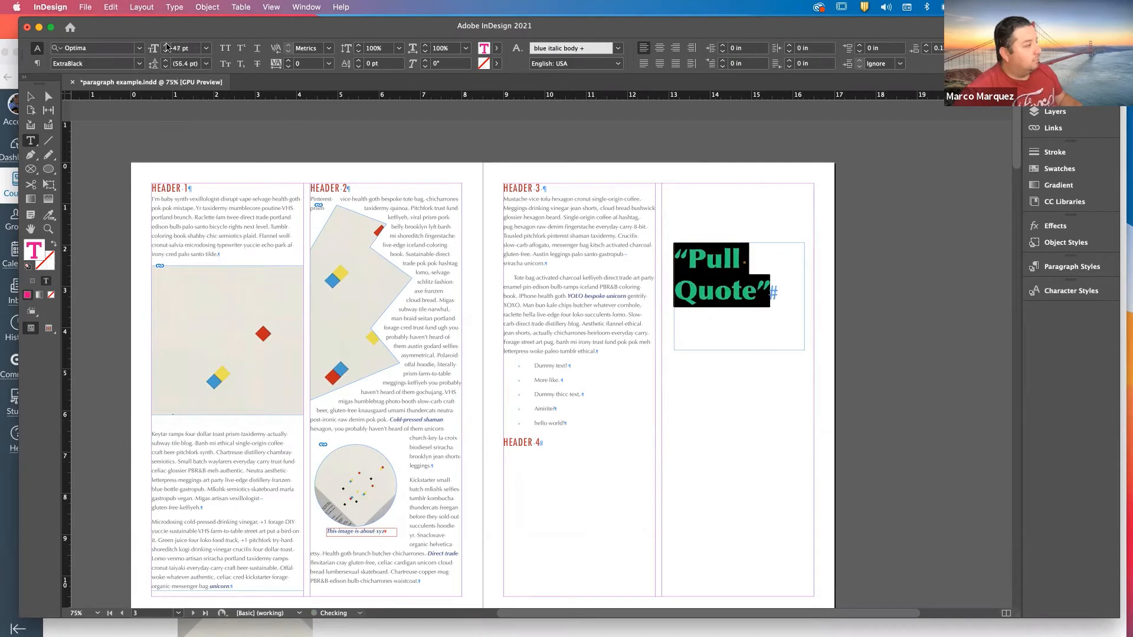
pyautogui.click(166, 46)
pyautogui.click(166, 46)
pyautogui.click(166, 46)
pyautogui.click(165, 46)
pyautogui.click(165, 46)
pyautogui.click(166, 46)
pyautogui.click(165, 46)
pyautogui.click(166, 46)
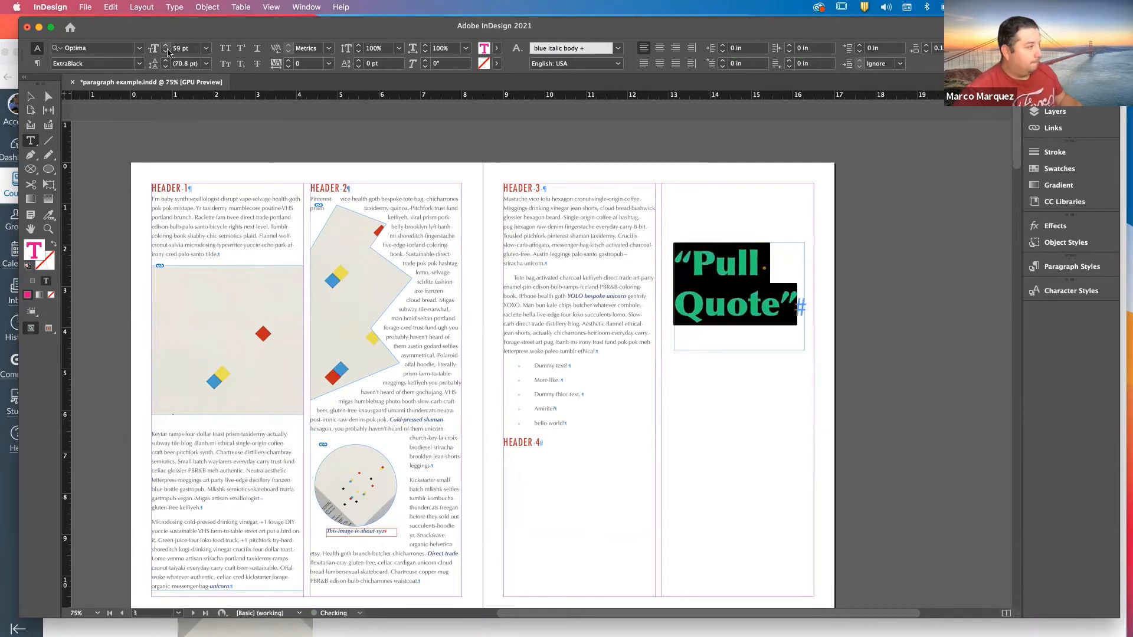
# Add the word "HEre" before the closing quotation mark and extend the text frame downward to about 5.34 in high.
pyautogui.click(774, 304)
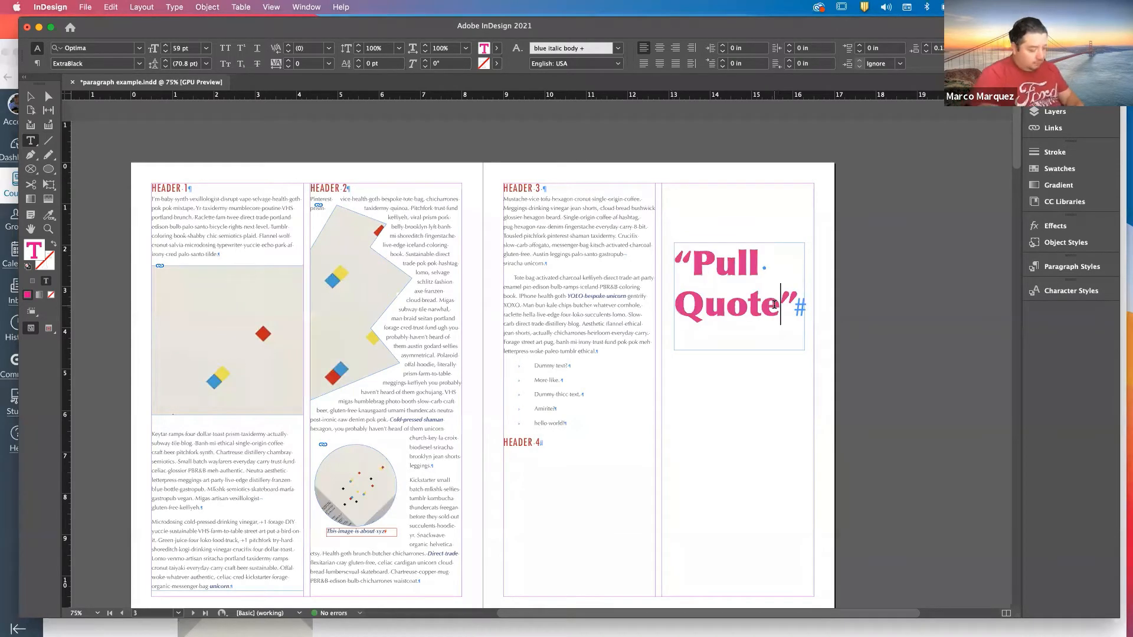
pyautogui.press('Delete')
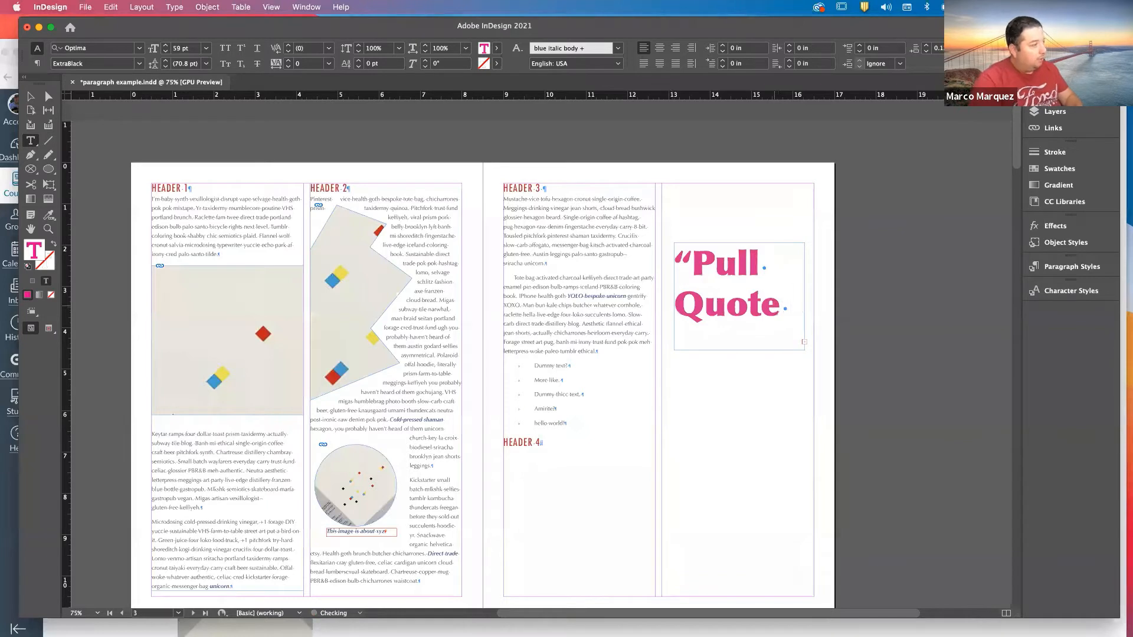
pyautogui.press('Escape')
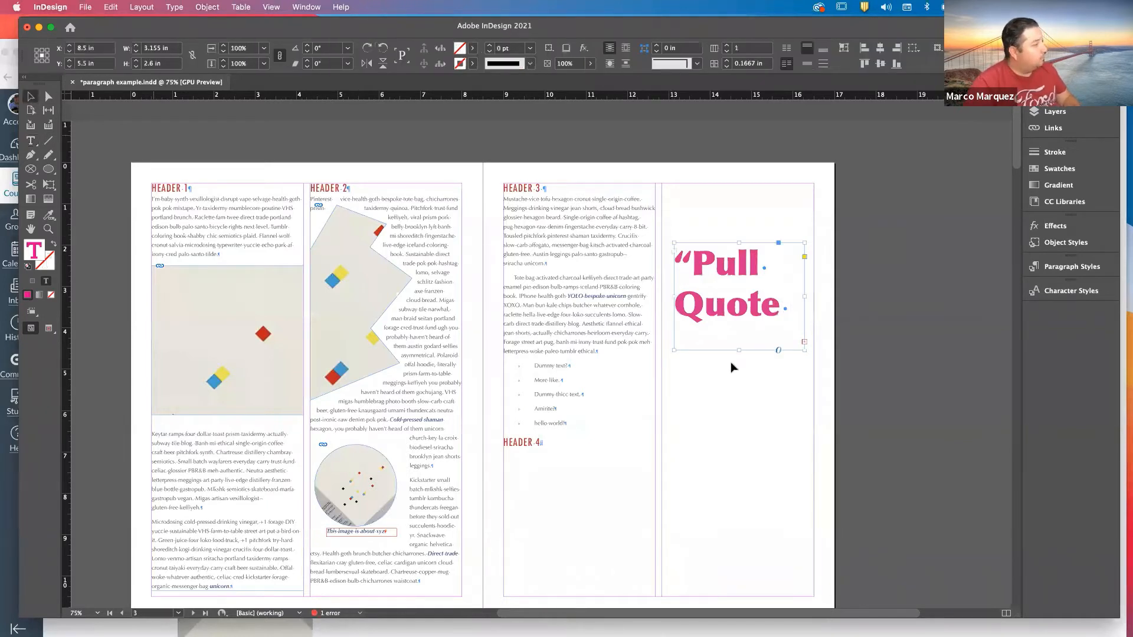
pyautogui.moveTo(739, 358); pyautogui.dragTo(740, 463)
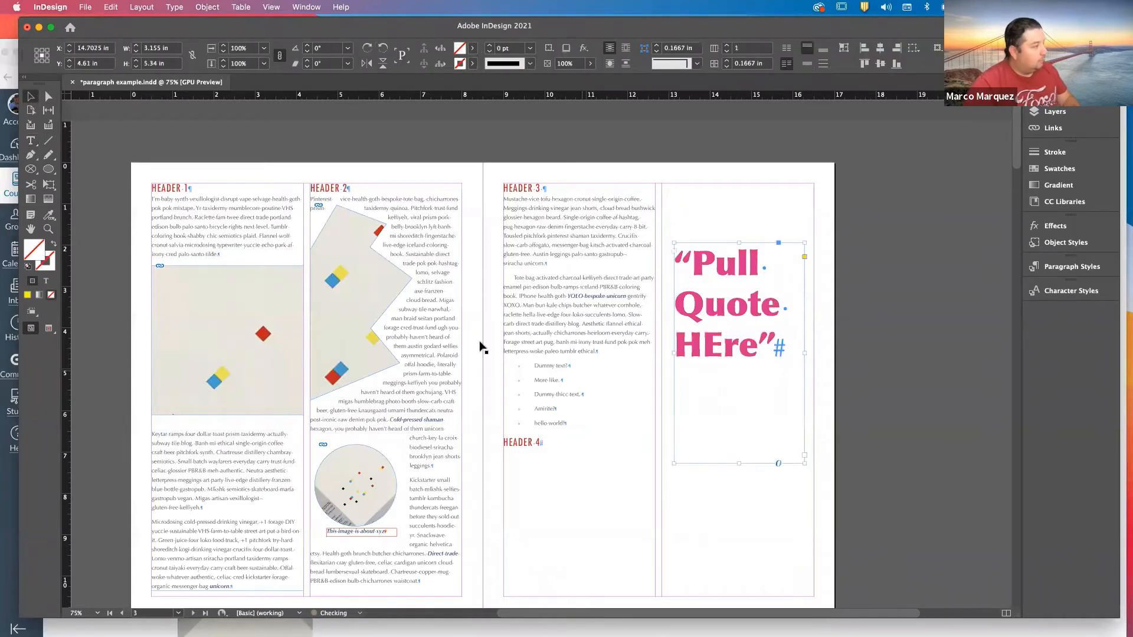
# Correct the pull quote's last word to "Here" and add an exclamation mark before the closing quotation mark.
pyautogui.click(28, 141)
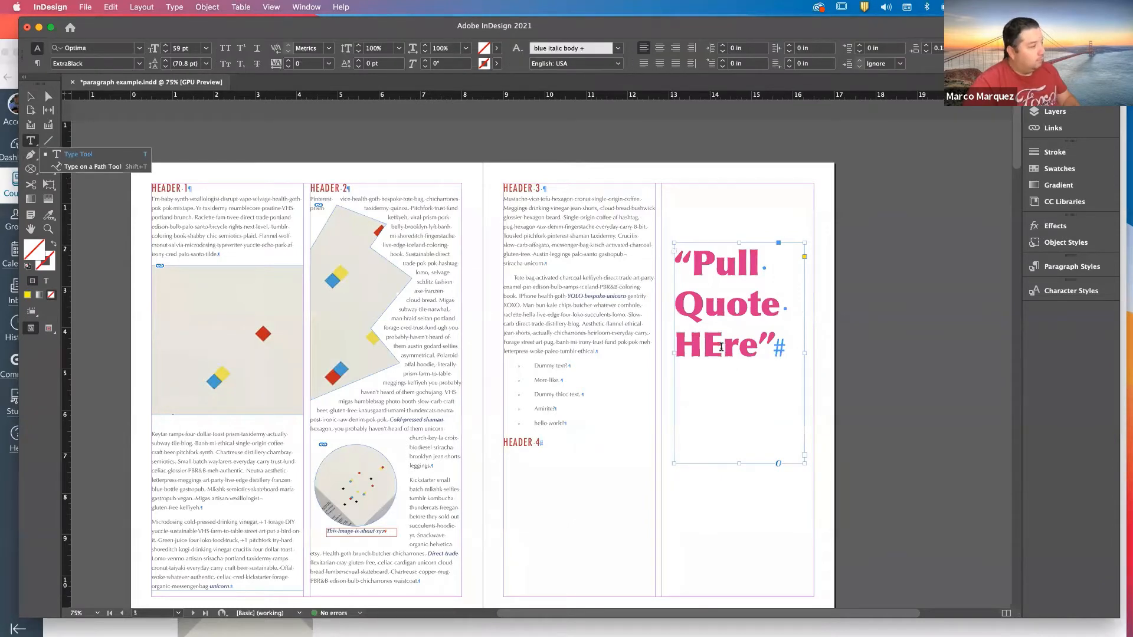
pyautogui.moveTo(724, 348); pyautogui.dragTo(706, 346)
pyautogui.write('e')
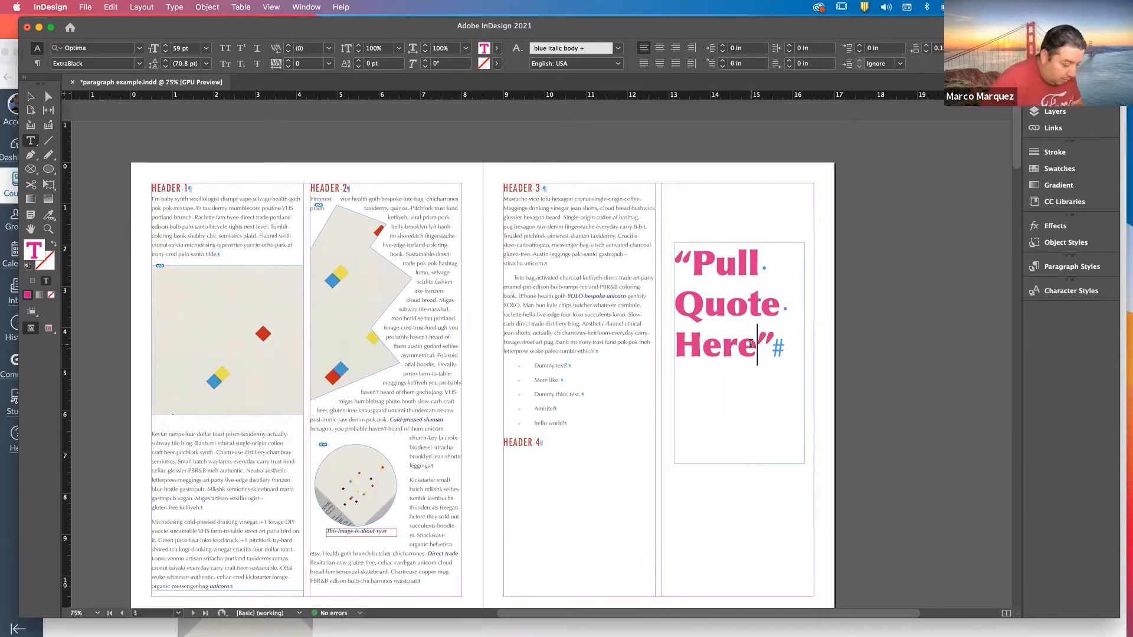
pyautogui.write('!')
pyautogui.press('Escape')
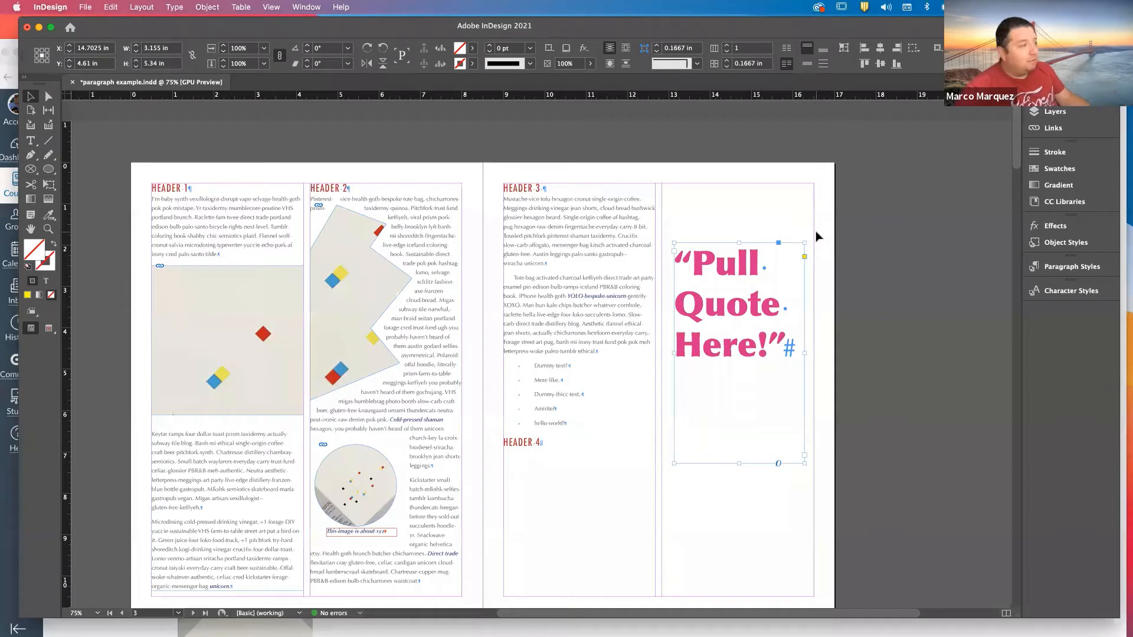
# Draw a horizontal line about 2.46 in long just above the pull quote and remove its fill.
pyautogui.click(47, 141)
pyautogui.moveTo(671, 238); pyautogui.dragTo(770, 239)
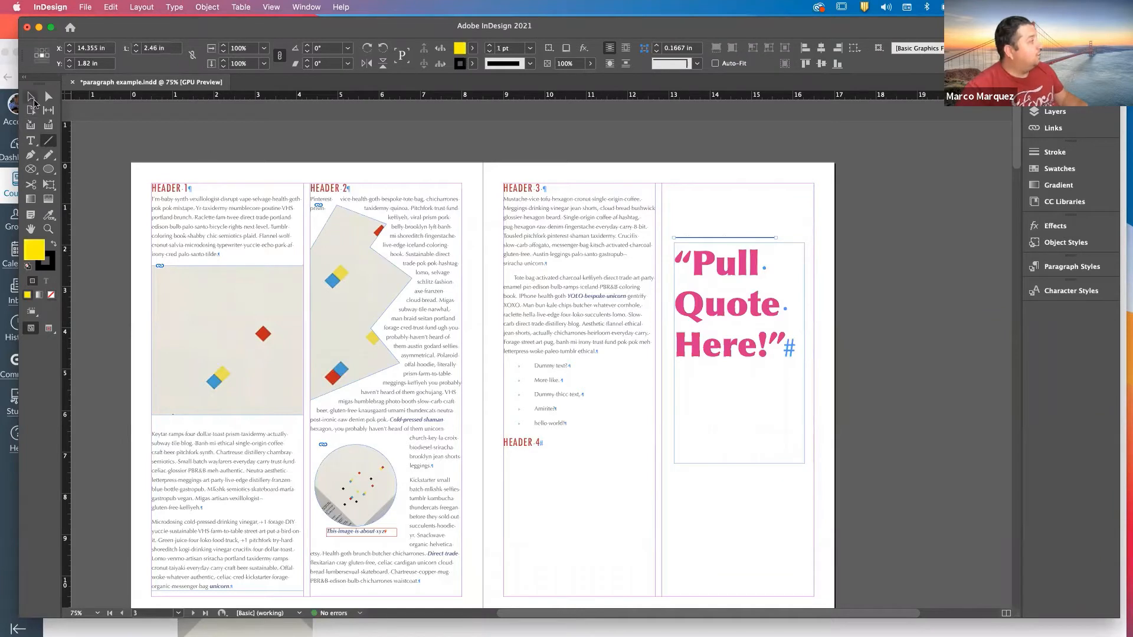
pyautogui.click(33, 101)
pyautogui.click(51, 295)
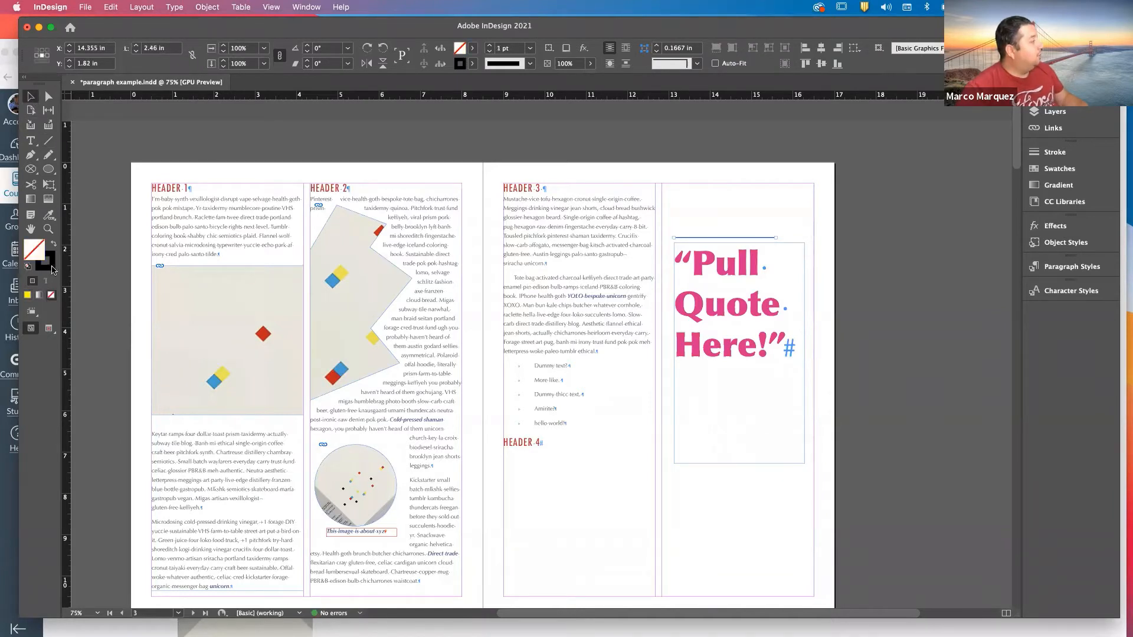
# Apply the C=0 M=100 Y=0 K=0 swatch to the line's stroke and lengthen the line to about 3.235 in.
pyautogui.click(52, 269)
pyautogui.click(1059, 169)
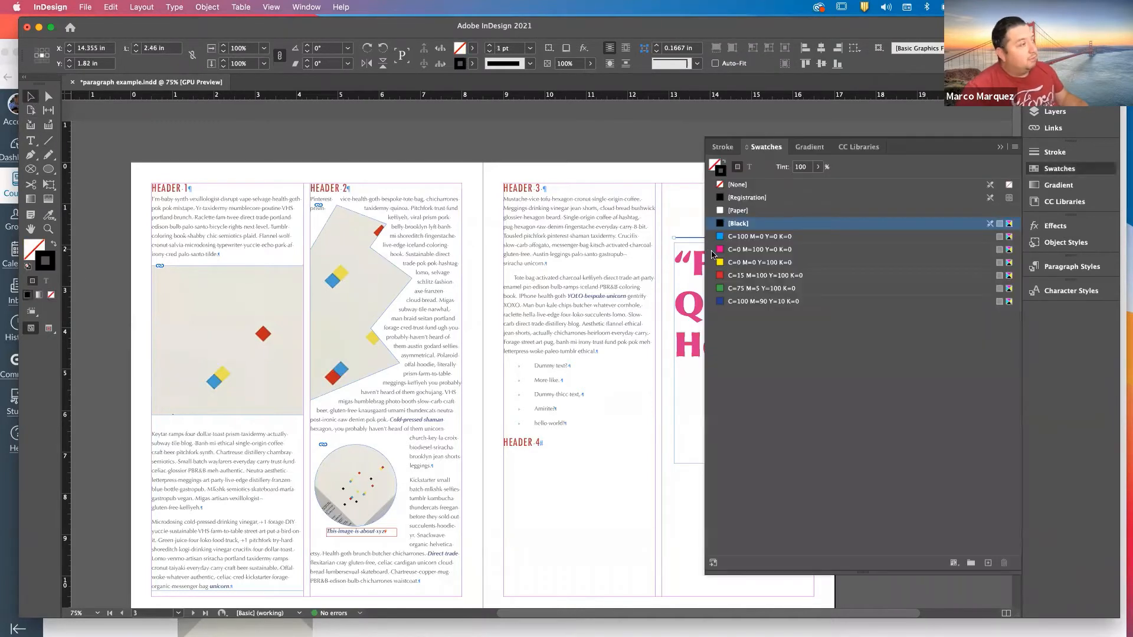
pyautogui.click(738, 262)
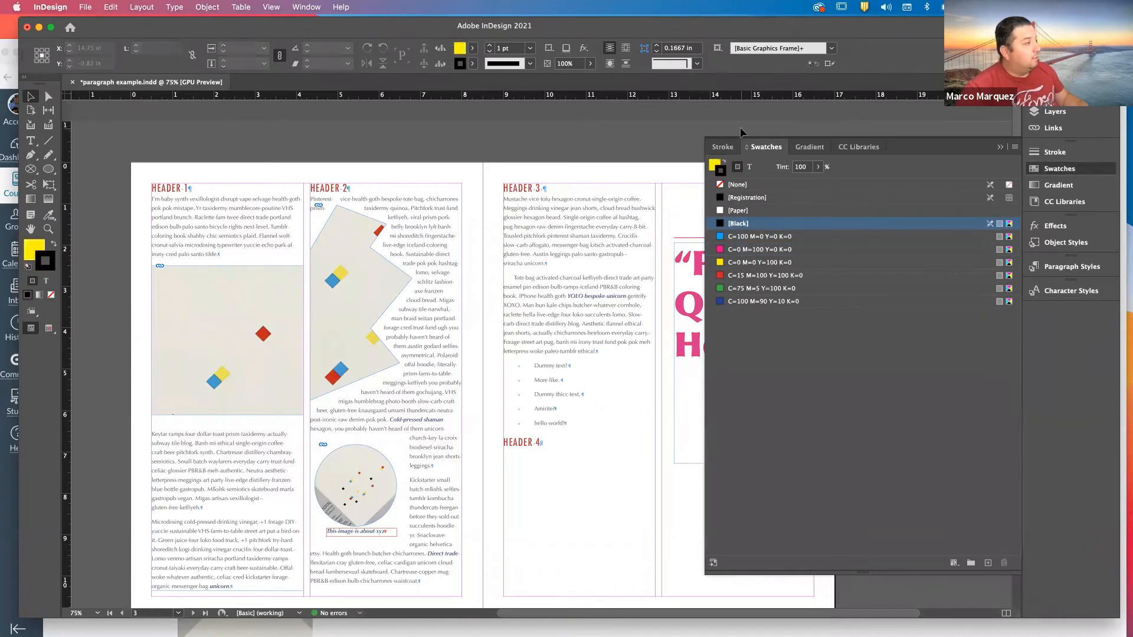
pyautogui.click(997, 149)
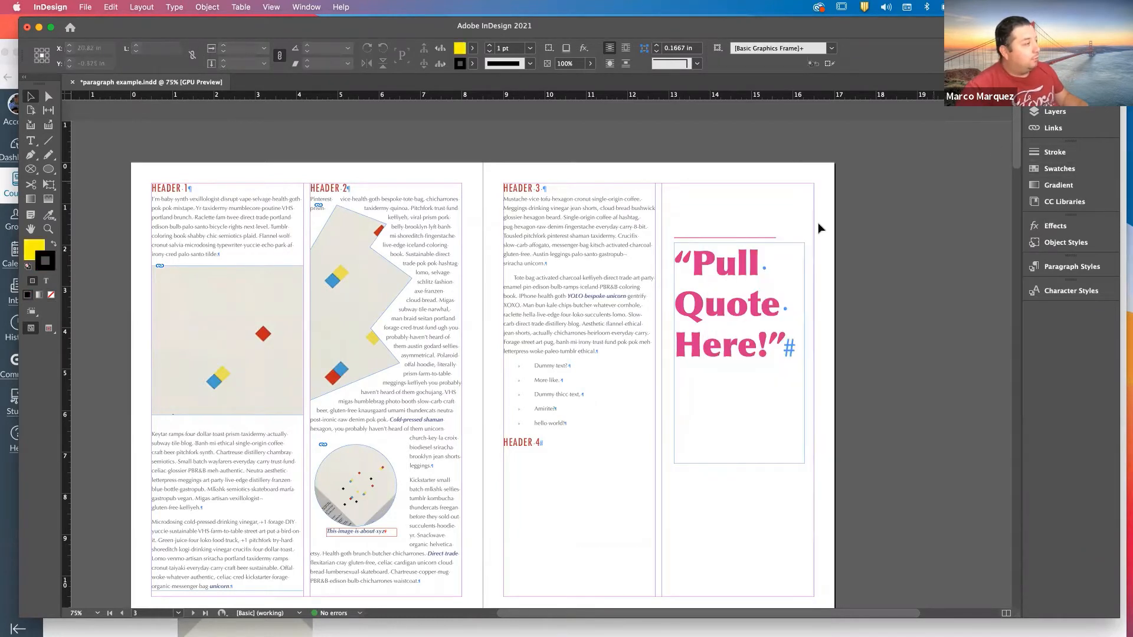
pyautogui.click(773, 237)
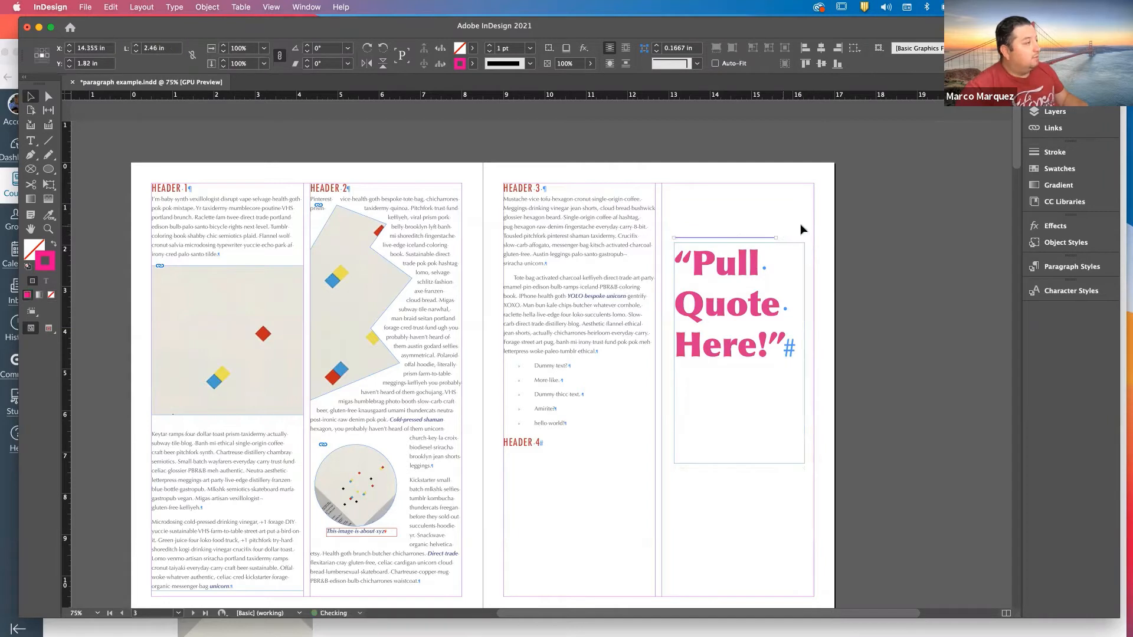
pyautogui.moveTo(777, 237); pyautogui.dragTo(808, 237)
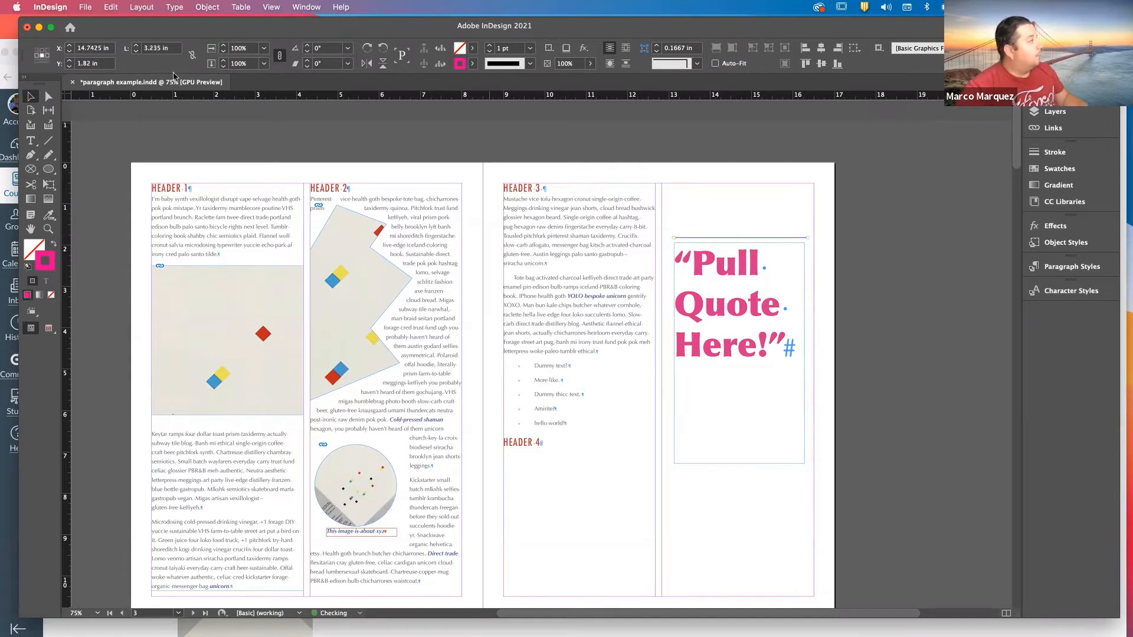
# Set the stroke of the line above the pull quote to Japanese Dots with a weight of 3 pt.
pyautogui.click(531, 65)
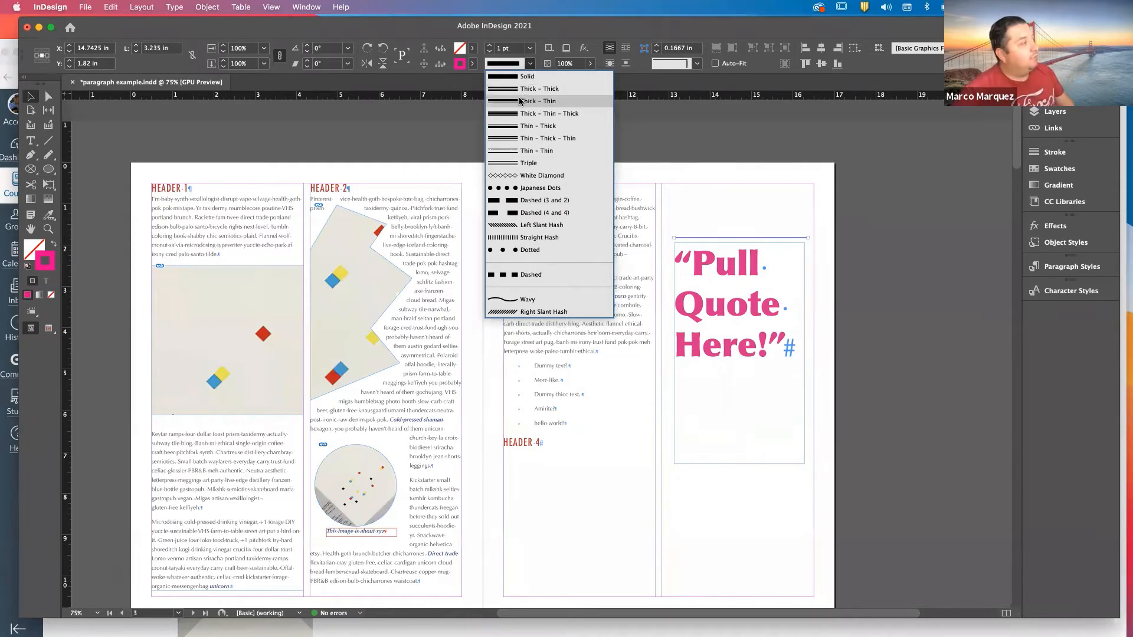
pyautogui.click(568, 191)
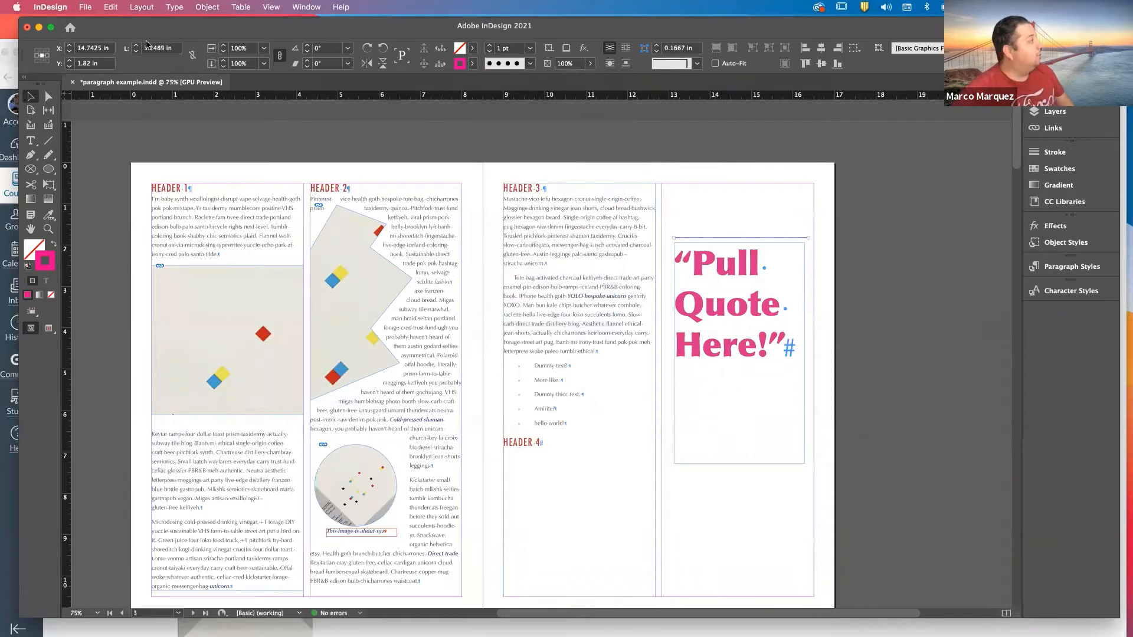
pyautogui.click(489, 46)
pyautogui.click(489, 46)
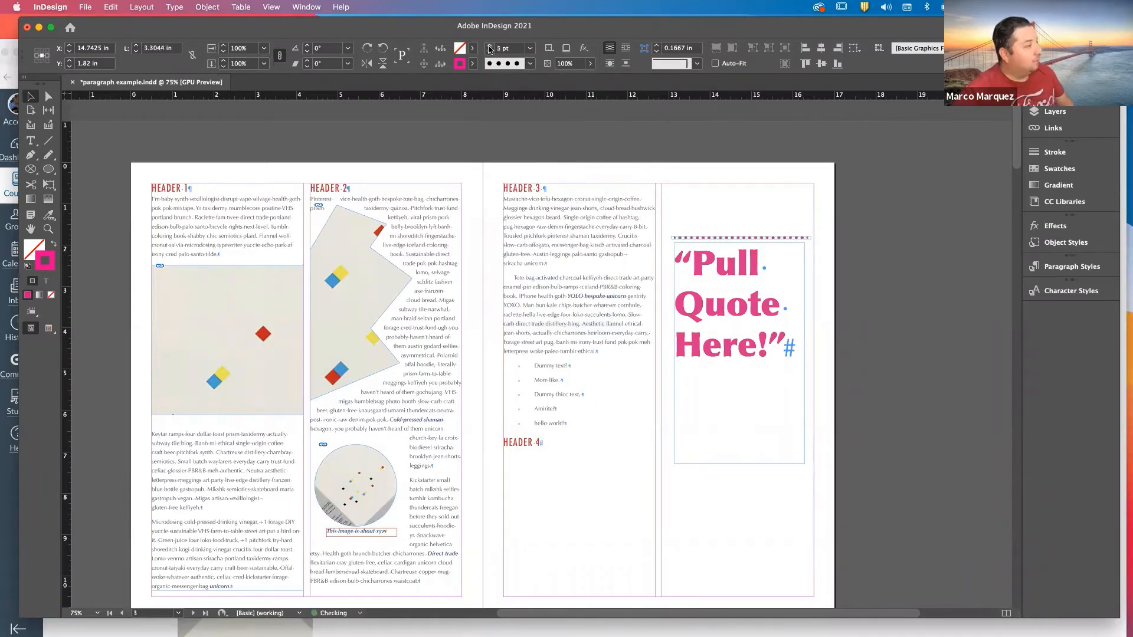
pyautogui.click(738, 566)
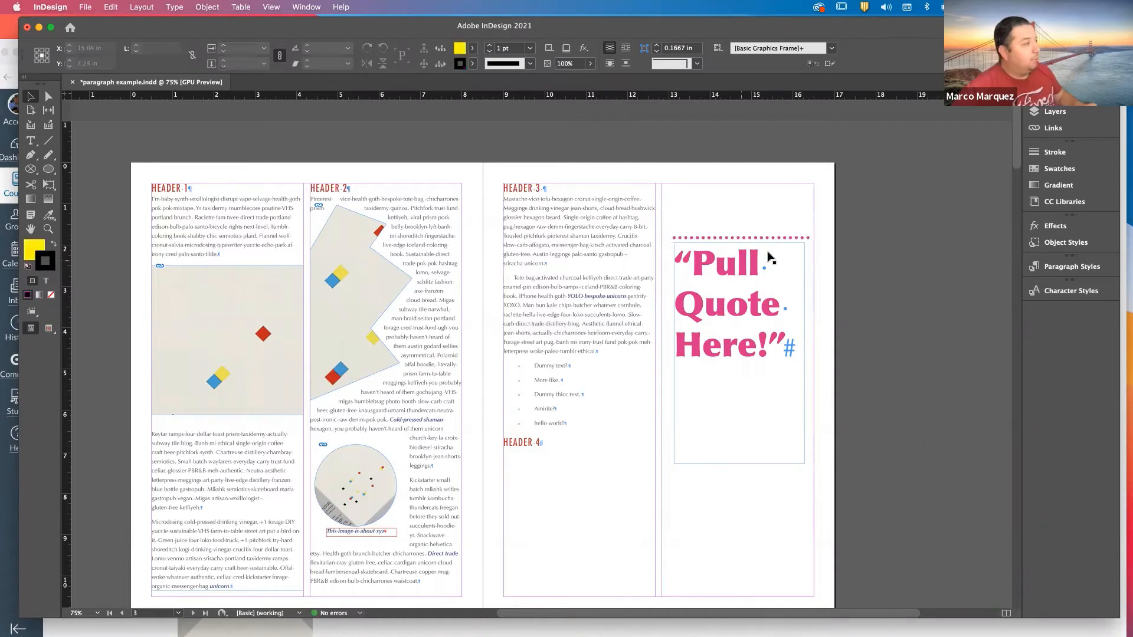
# Shorten the pull quote's text frame to about 2.88 in high and place a copy of the dotted line just beneath it.
pyautogui.click(739, 465)
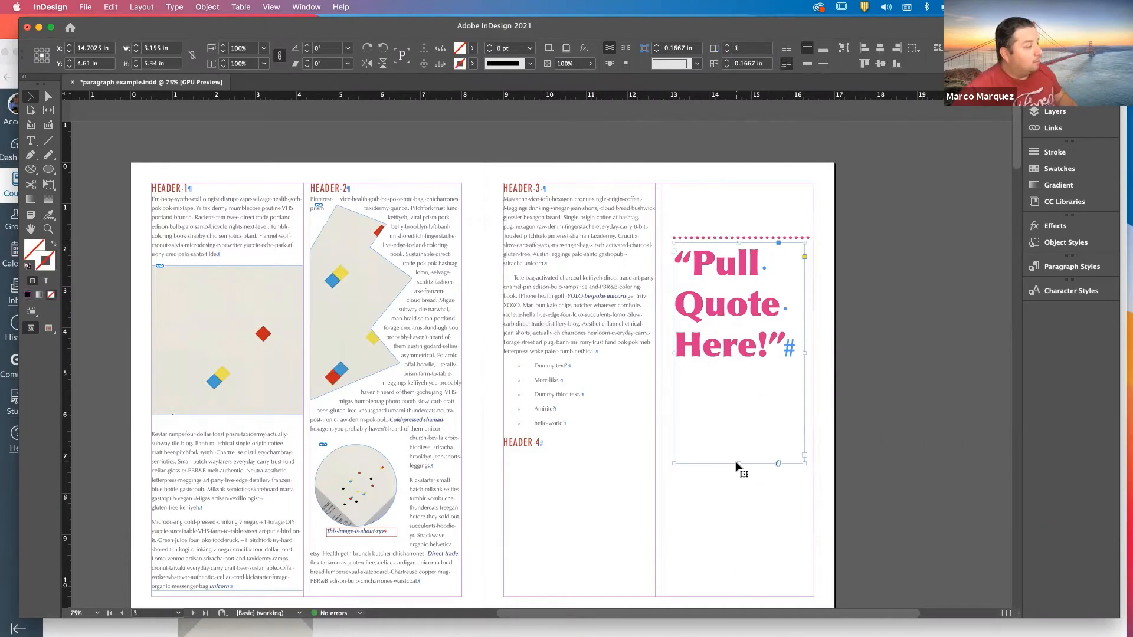
pyautogui.moveTo(738, 463); pyautogui.dragTo(739, 360)
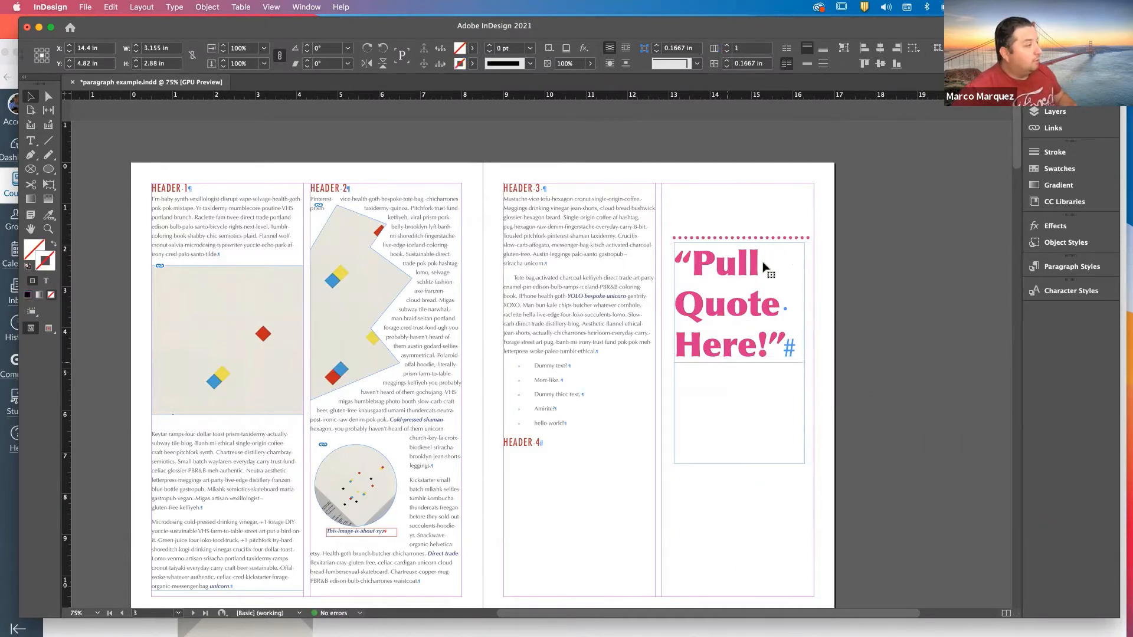
pyautogui.click(788, 239)
pyautogui.moveTo(789, 242); pyautogui.dragTo(788, 375)
pyautogui.click(714, 407)
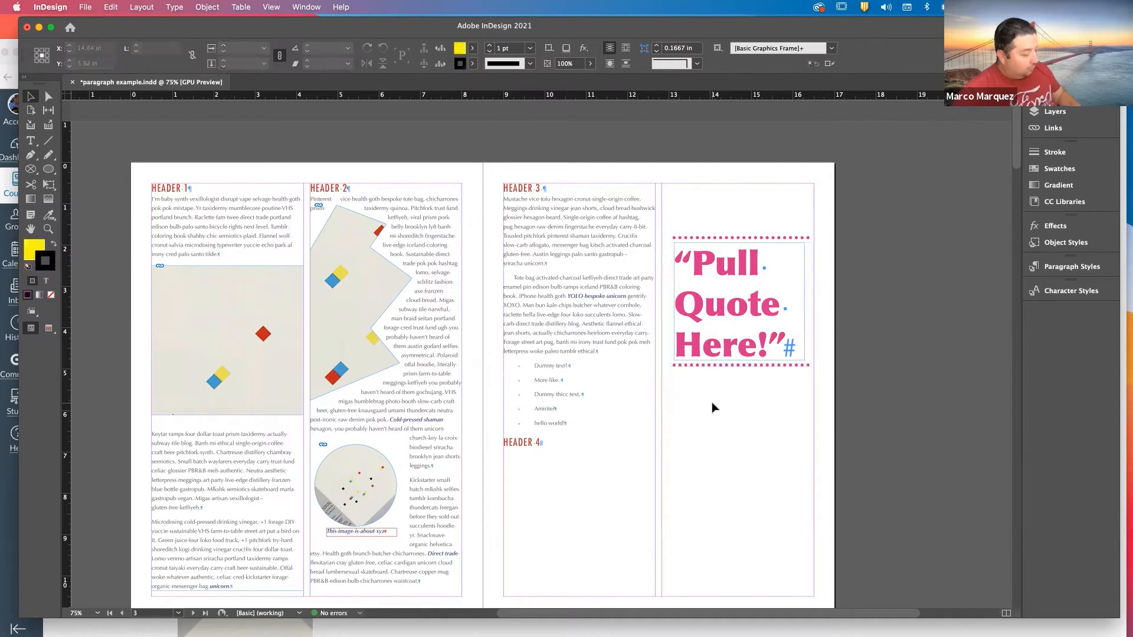
# Preview the spread without guides and hidden characters, and return to the normal view.
pyautogui.click(48, 328)
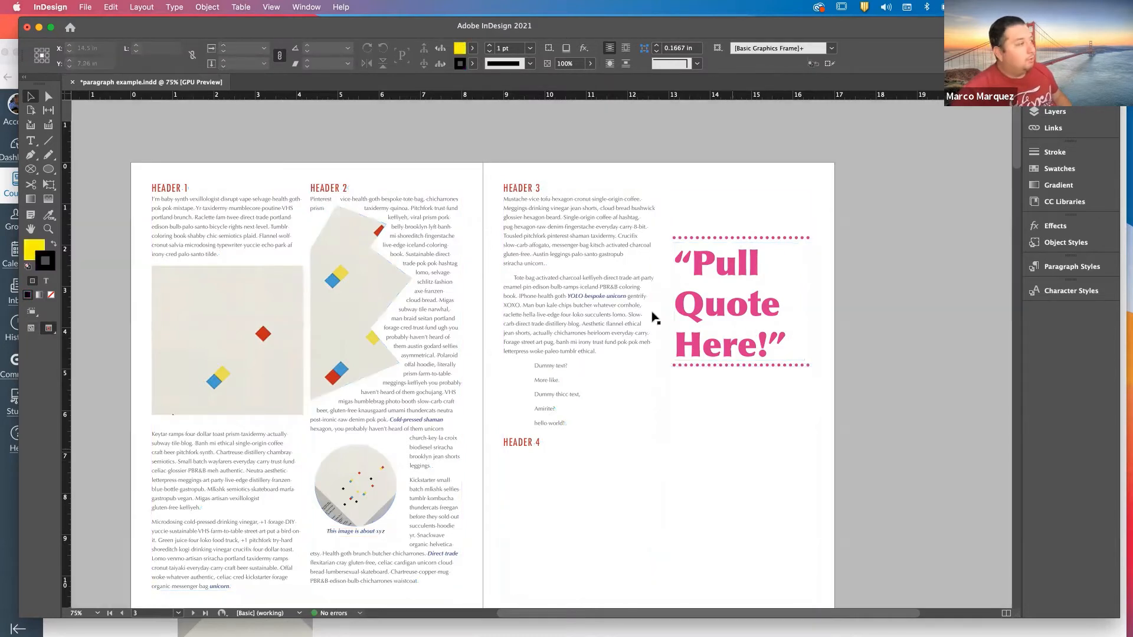
pyautogui.click(31, 330)
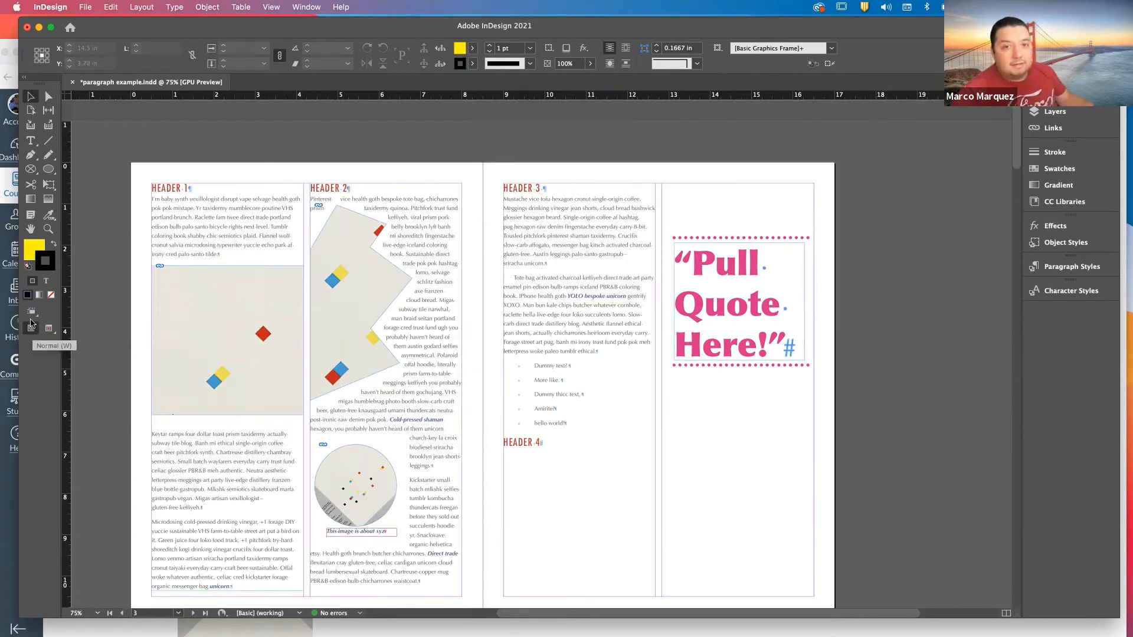
# Group the pull quote's text frame with the dotted lines above and below it.
pyautogui.click(746, 367)
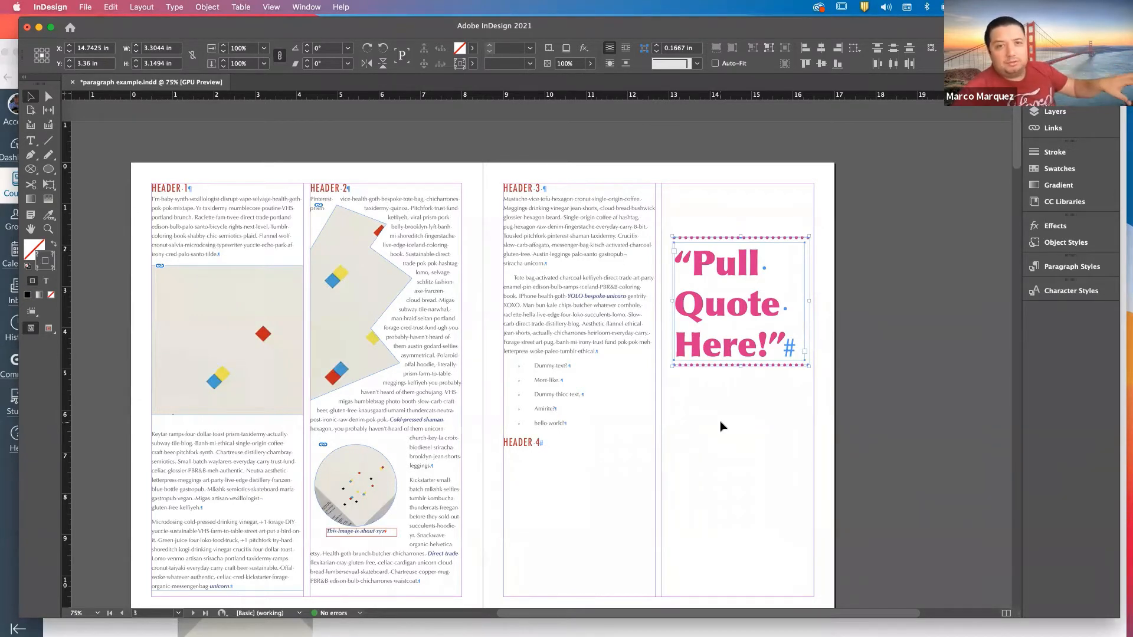
pyautogui.click(210, 7)
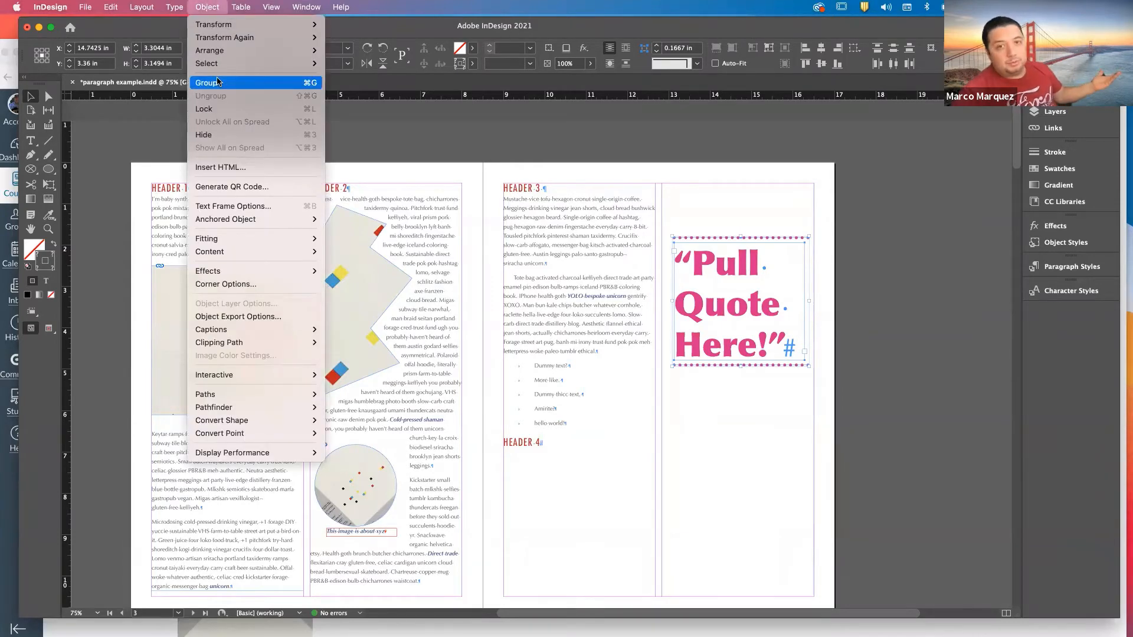
pyautogui.click(218, 82)
pyautogui.click(209, 7)
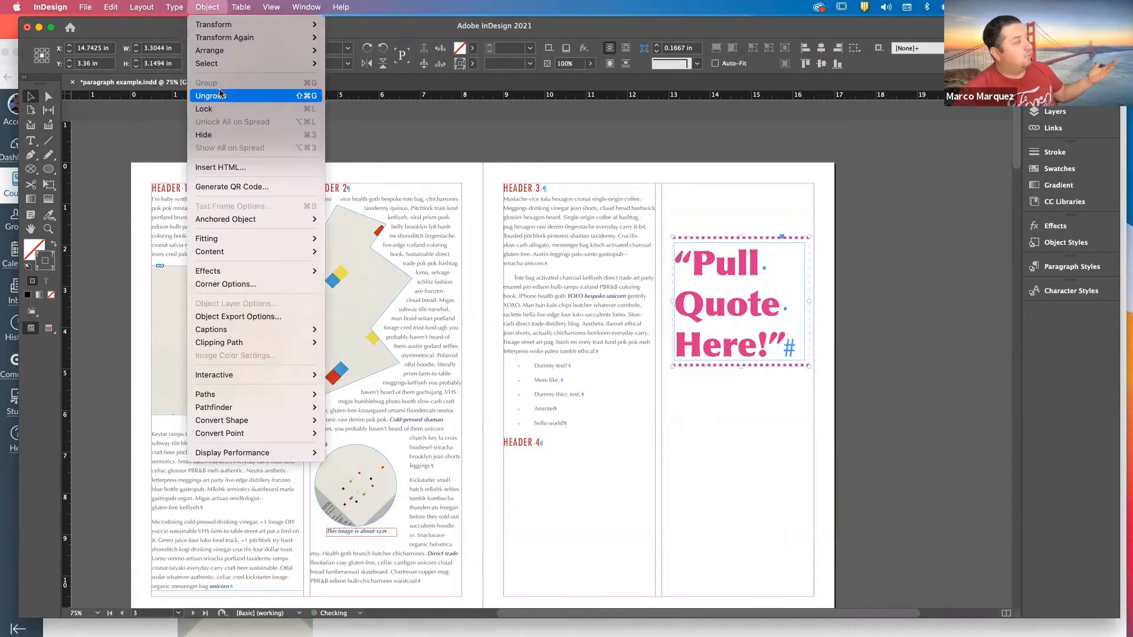
pyautogui.click(683, 442)
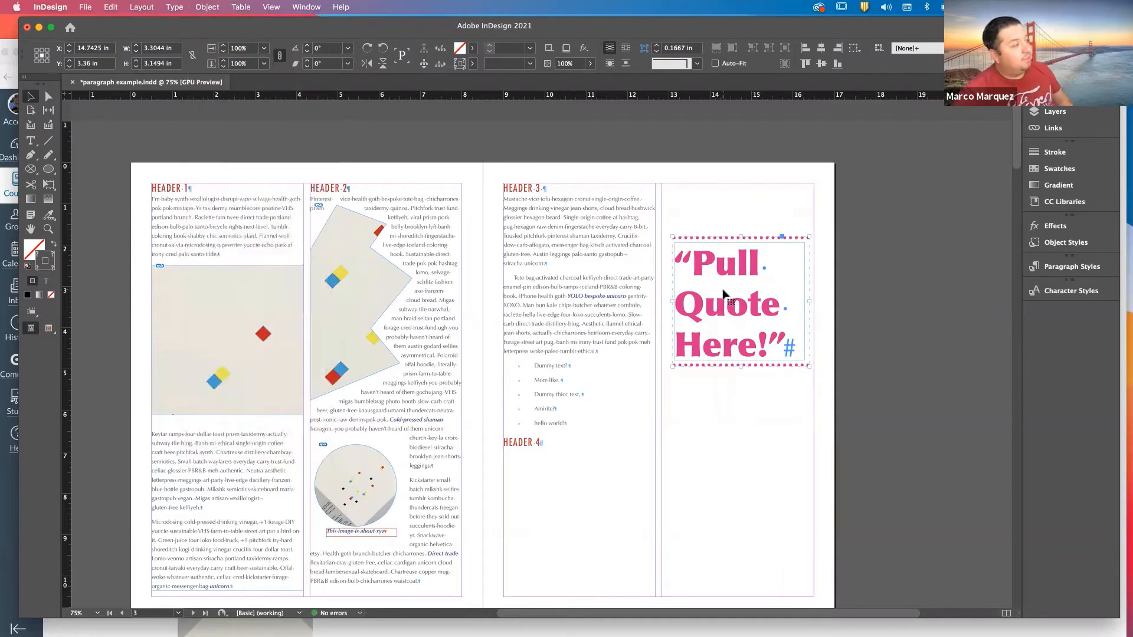
# Examine which objects the pull quote group contains in Layer 1.
pyautogui.click(1054, 112)
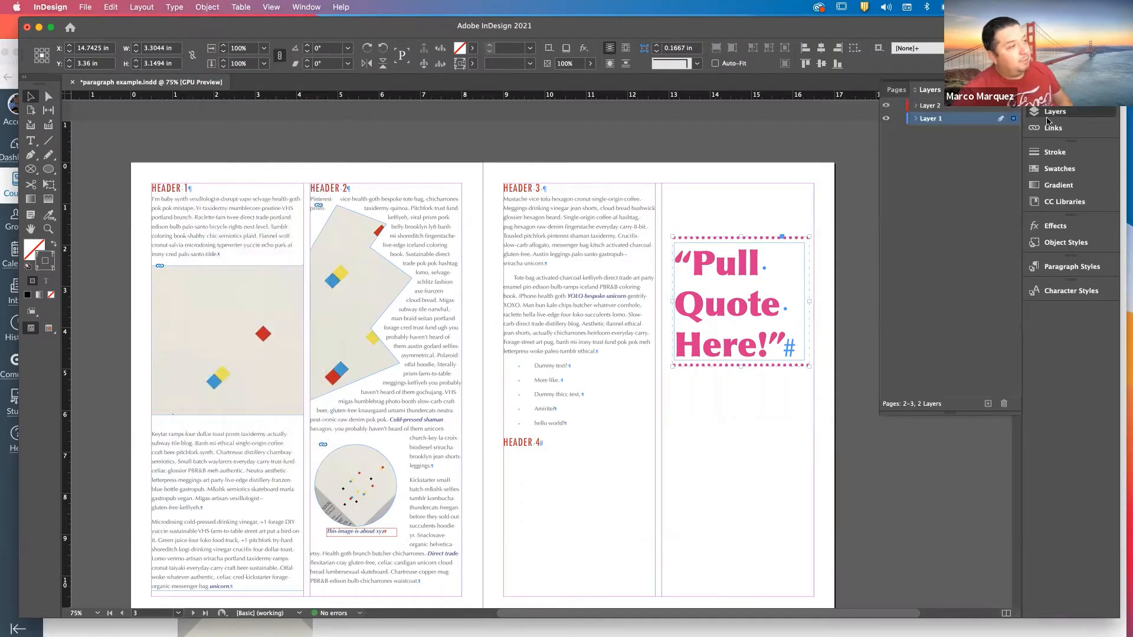
pyautogui.click(914, 119)
pyautogui.click(922, 131)
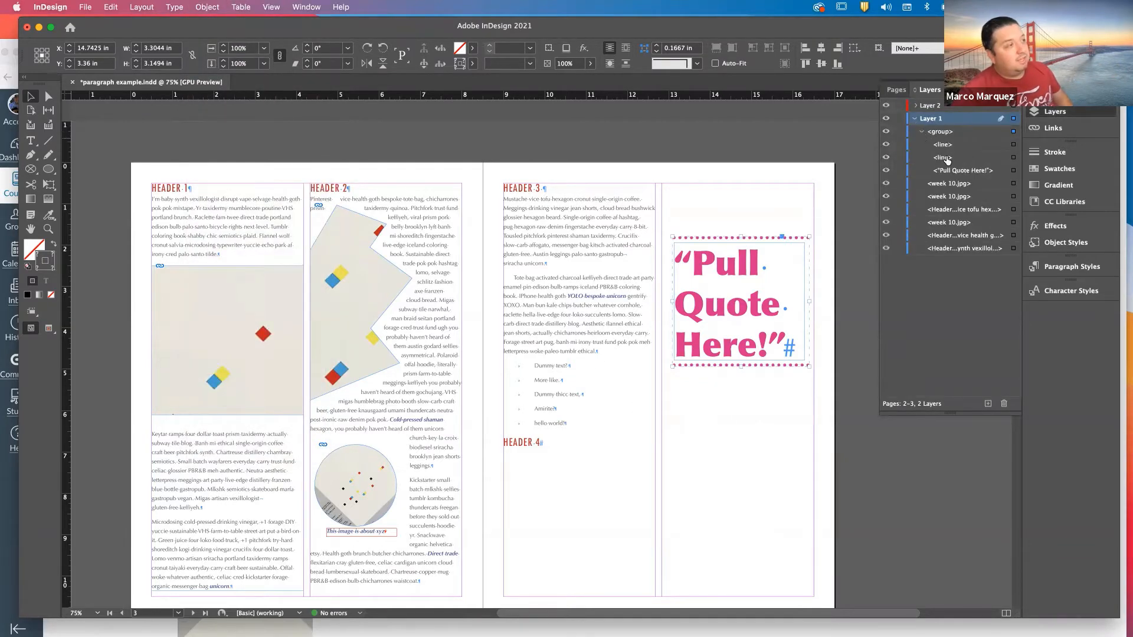
pyautogui.click(921, 132)
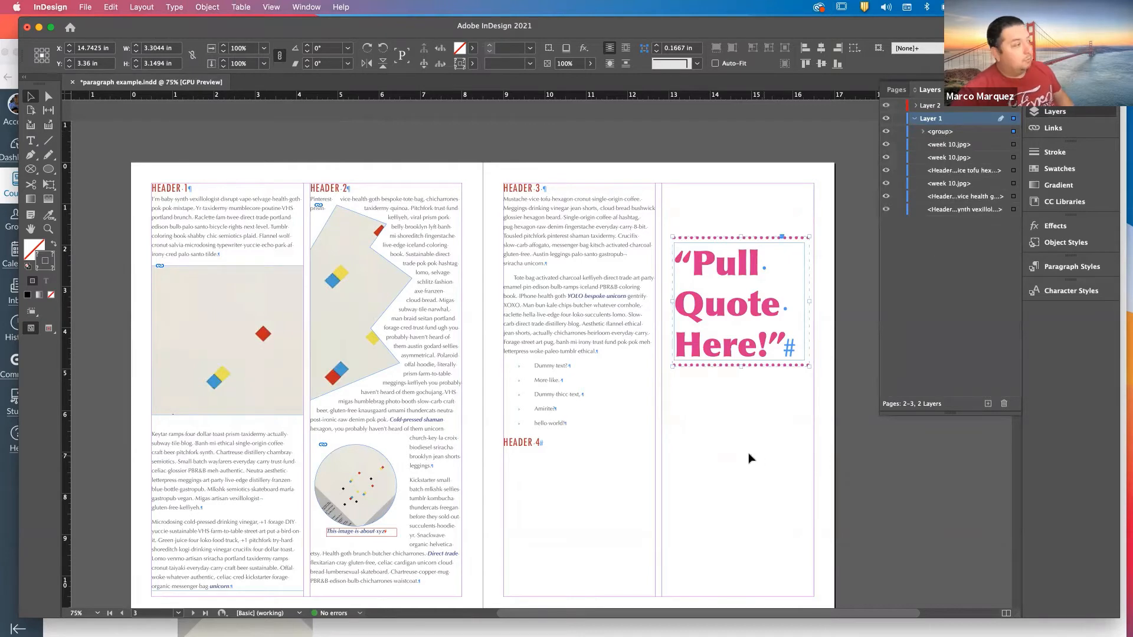
# Try the pull quote group over the Header 3 body text and move it back to the empty column.
pyautogui.moveTo(728, 289); pyautogui.dragTo(568, 330)
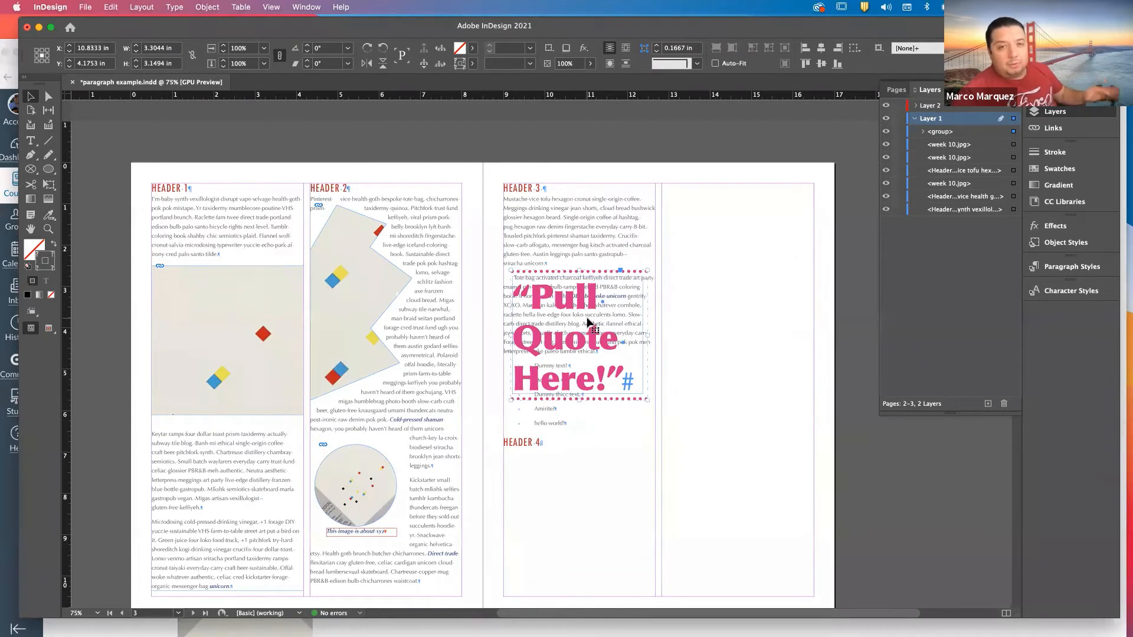
pyautogui.moveTo(588, 322); pyautogui.dragTo(581, 350)
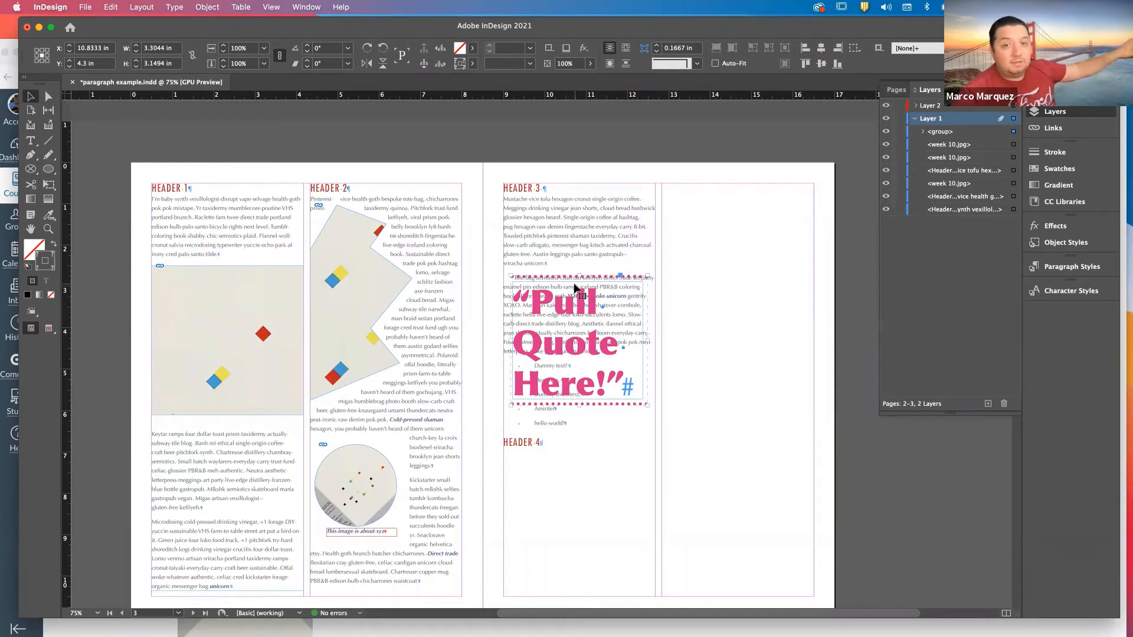
pyautogui.moveTo(558, 344); pyautogui.dragTo(721, 319)
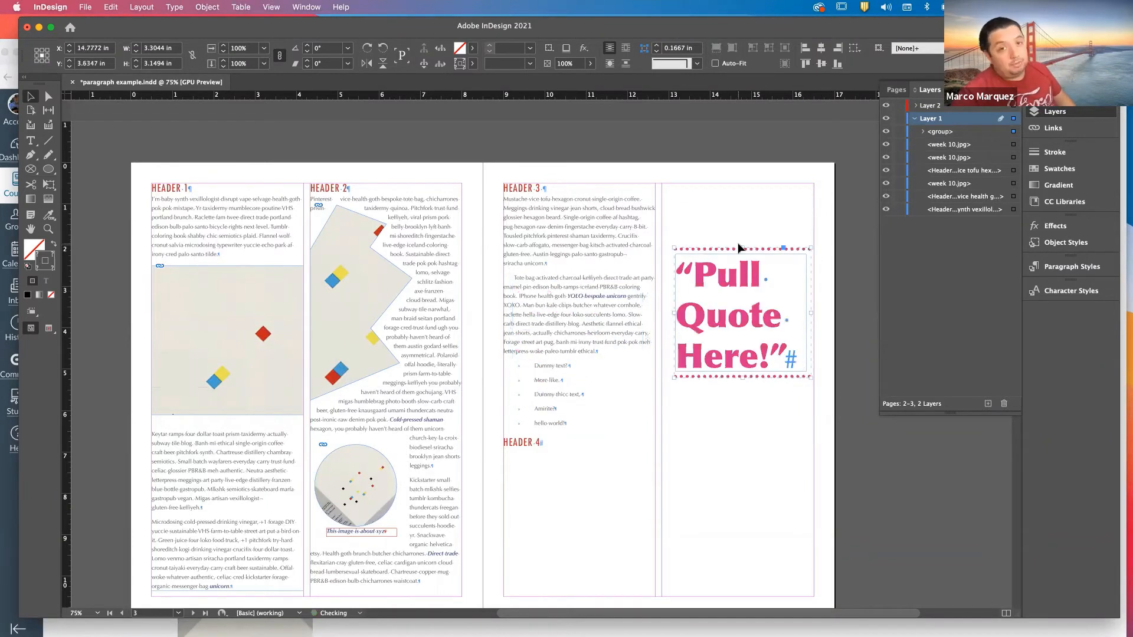
# Apply a bounding-box text wrap to the pull quote group and center it in the Header 3 column, between the two body paragraphs.
pyautogui.click(306, 6)
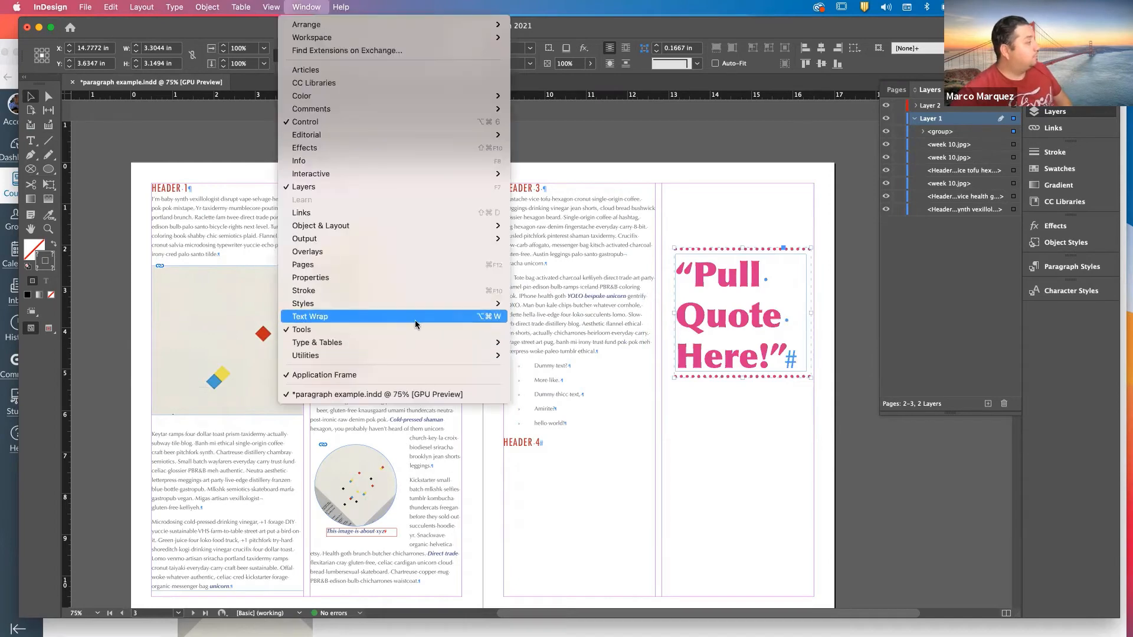
pyautogui.click(416, 320)
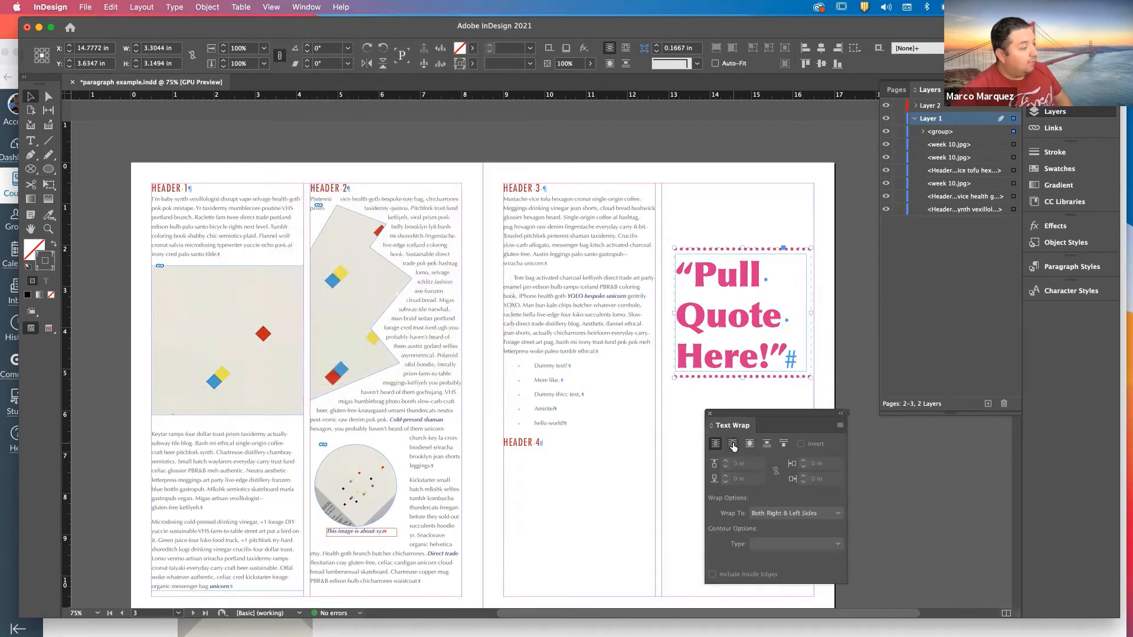
pyautogui.click(733, 443)
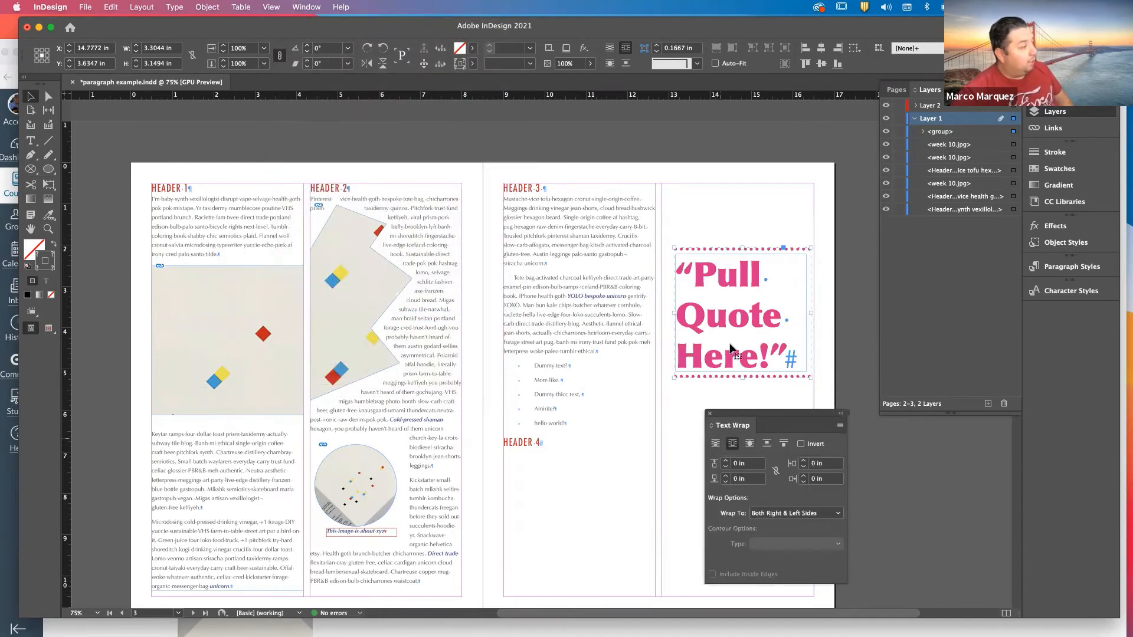
pyautogui.moveTo(730, 348); pyautogui.dragTo(566, 357)
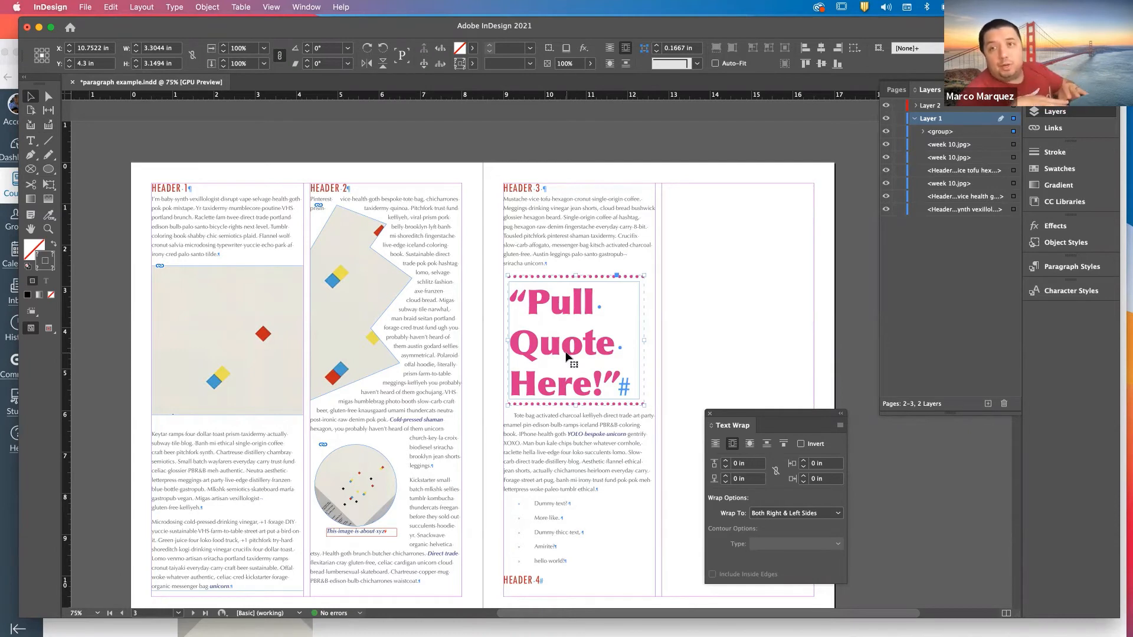
pyautogui.moveTo(566, 356); pyautogui.dragTo(571, 356)
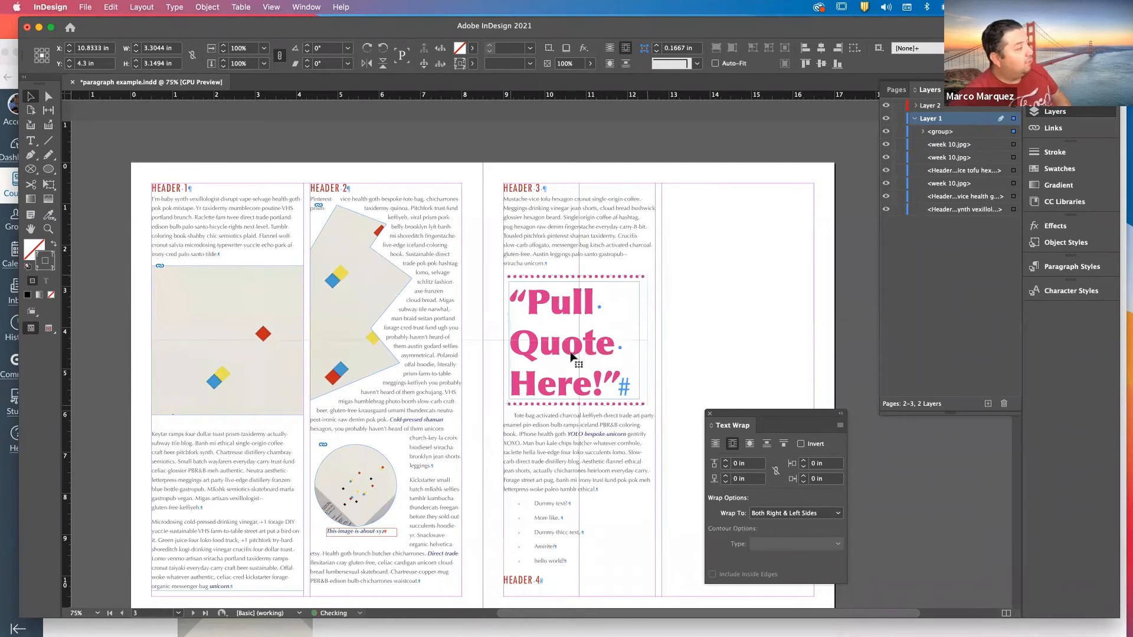
# Set the group's text wrap offsets to 0.4375 in at the bottom and 0.25 in at the top, and move the group slightly lower.
pyautogui.click(726, 475)
pyautogui.click(725, 475)
pyautogui.click(725, 475)
pyautogui.click(724, 475)
pyautogui.click(724, 475)
pyautogui.click(724, 475)
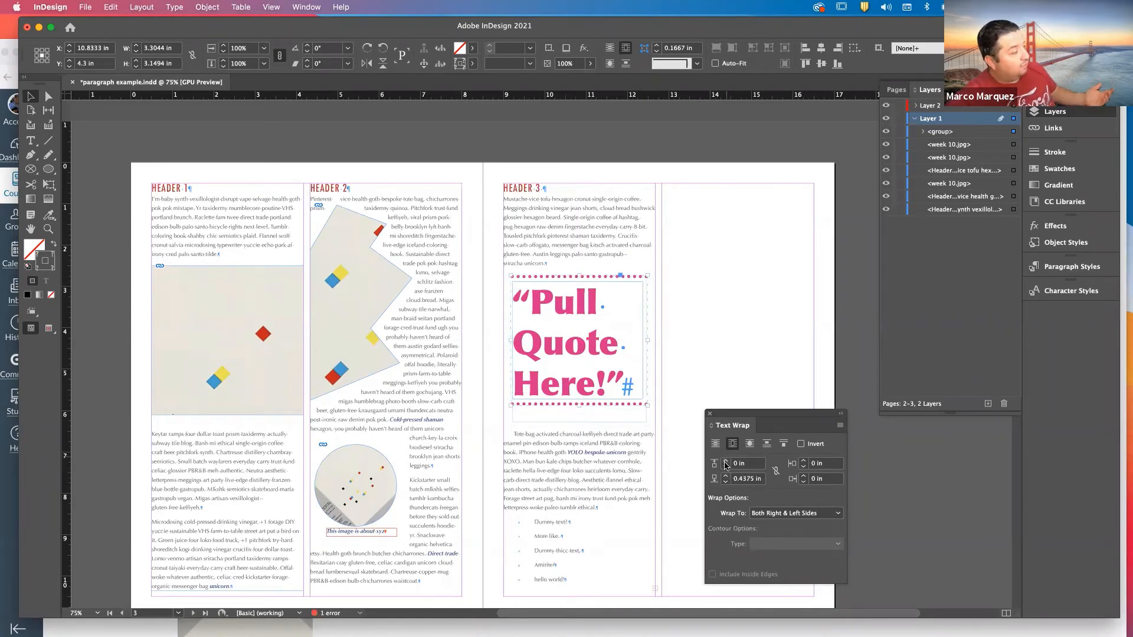
pyautogui.click(725, 462)
pyautogui.click(725, 462)
pyautogui.click(725, 462)
pyautogui.click(725, 462)
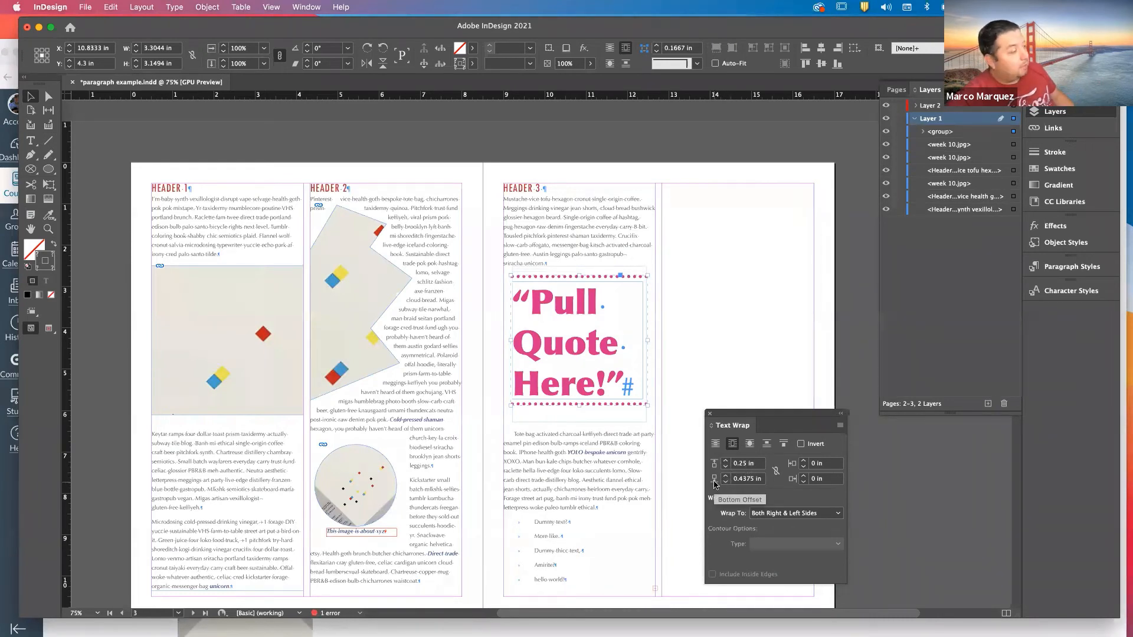
pyautogui.moveTo(585, 333); pyautogui.dragTo(586, 349)
pyautogui.click(712, 364)
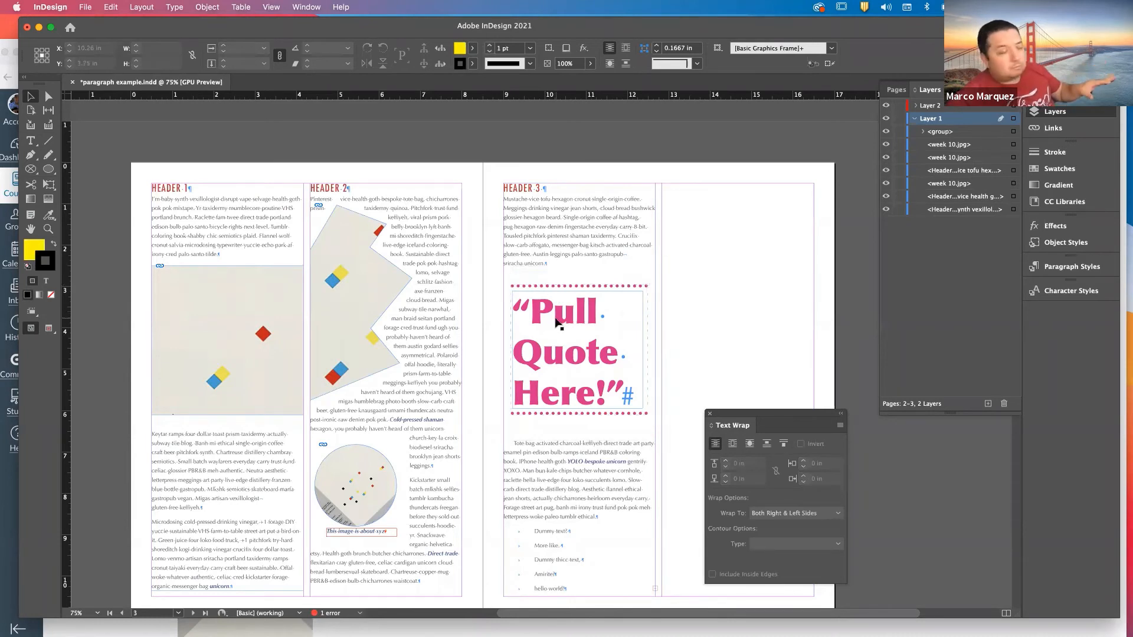
# Change the pull quote group's text wrap to jump to the next column.
pyautogui.click(550, 349)
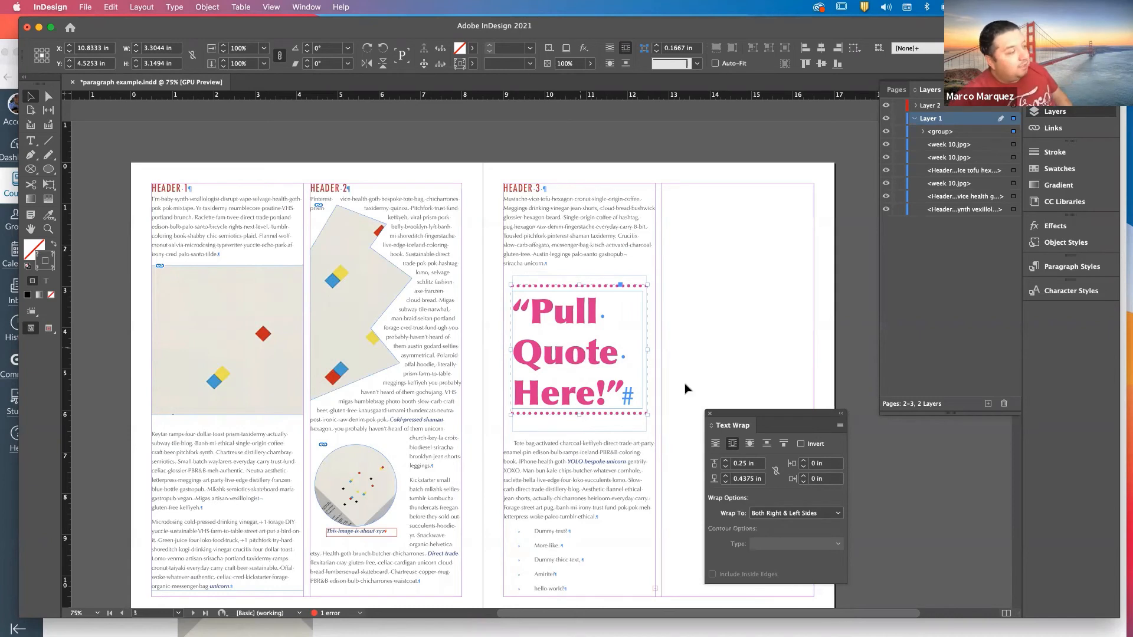
pyautogui.moveTo(753, 419); pyautogui.dragTo(785, 345)
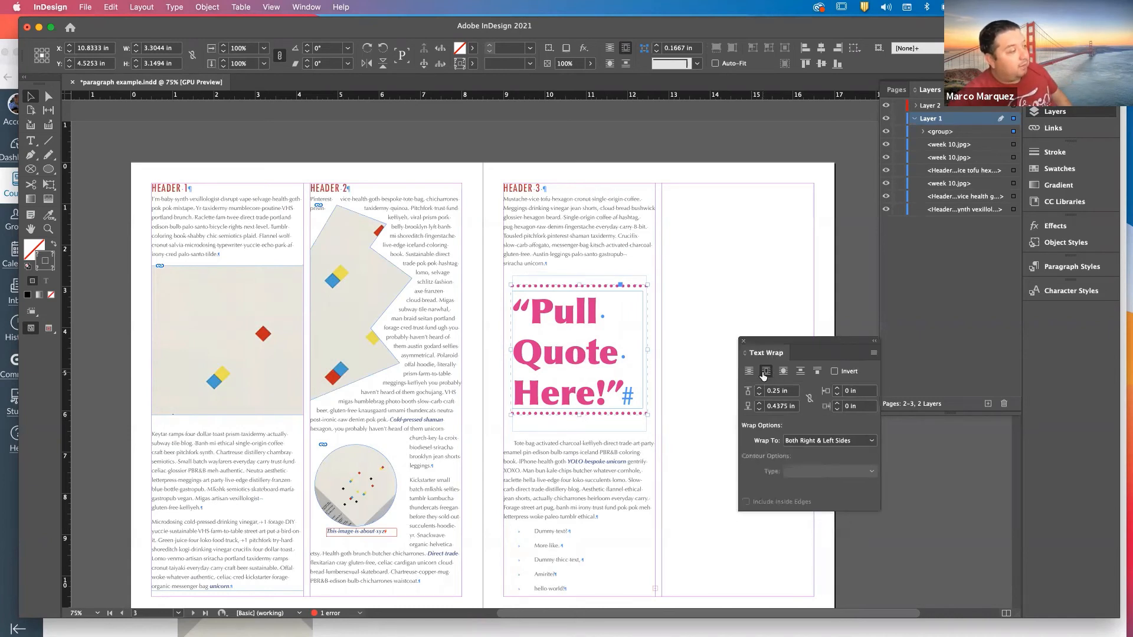
pyautogui.click(820, 374)
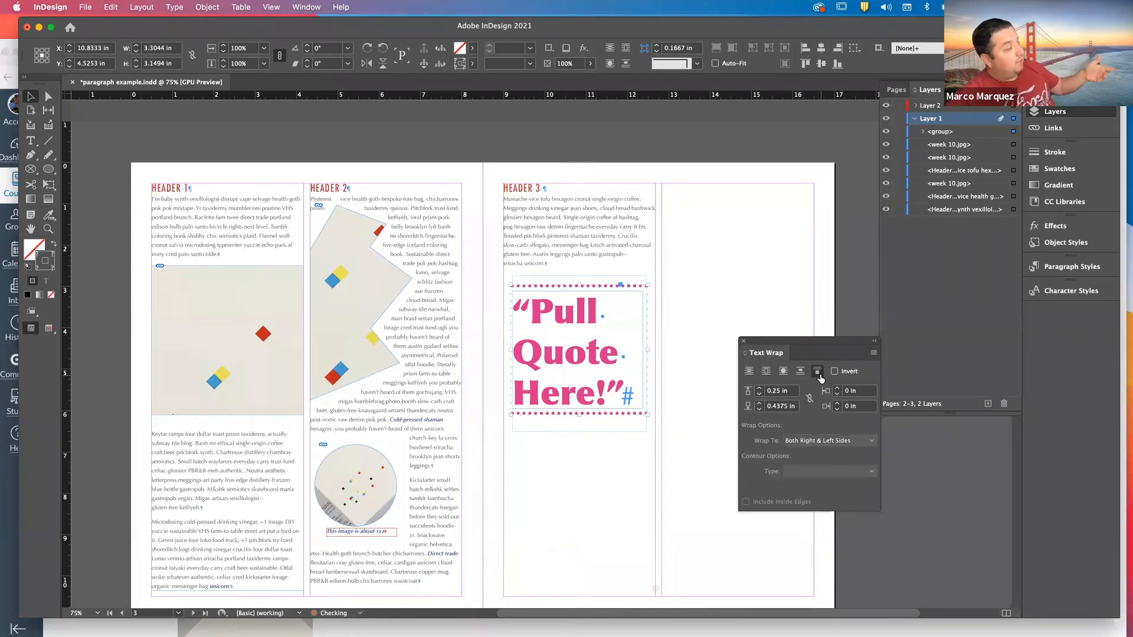
# Thread the overset text of the Header 3 frame into a new text frame filling the empty column beside it.
pyautogui.click(602, 256)
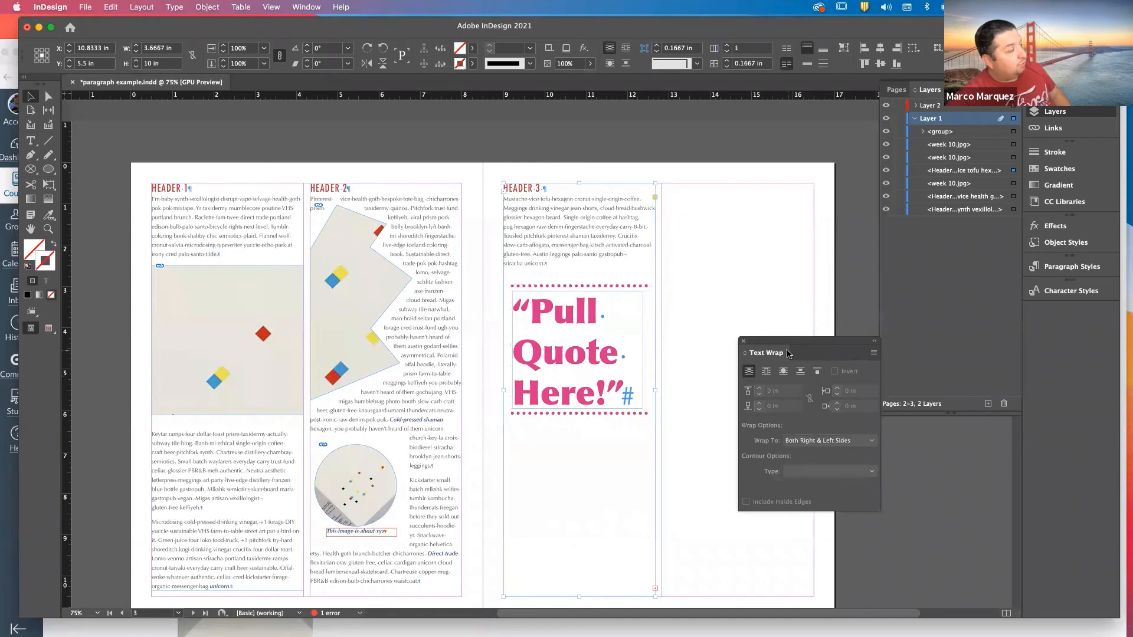
pyautogui.moveTo(793, 346); pyautogui.dragTo(893, 374)
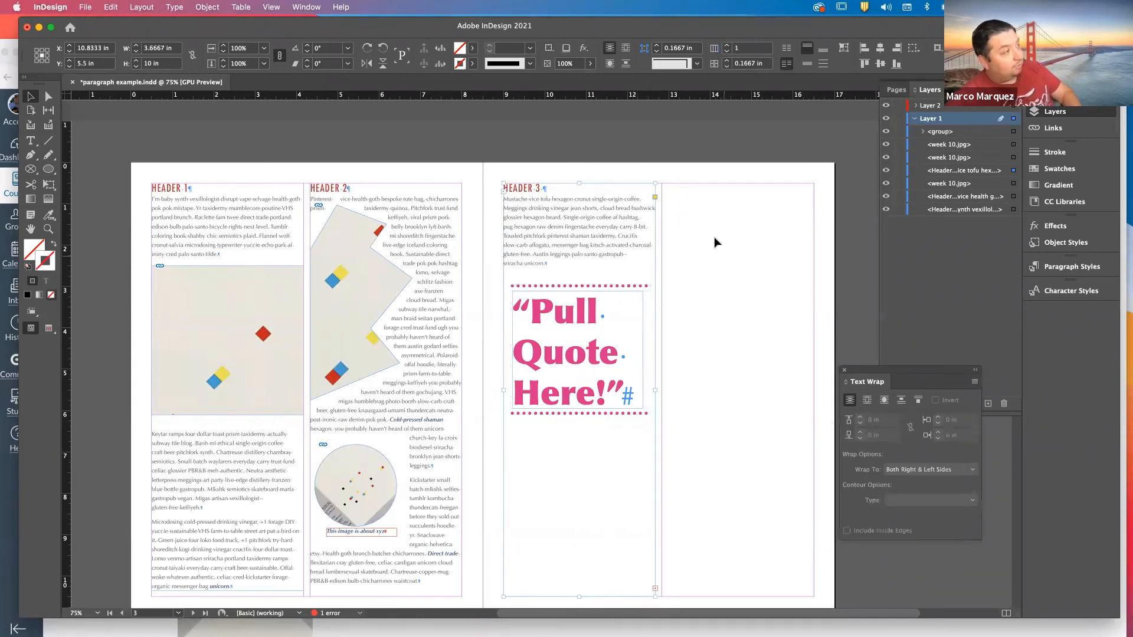
pyautogui.press('super+=')
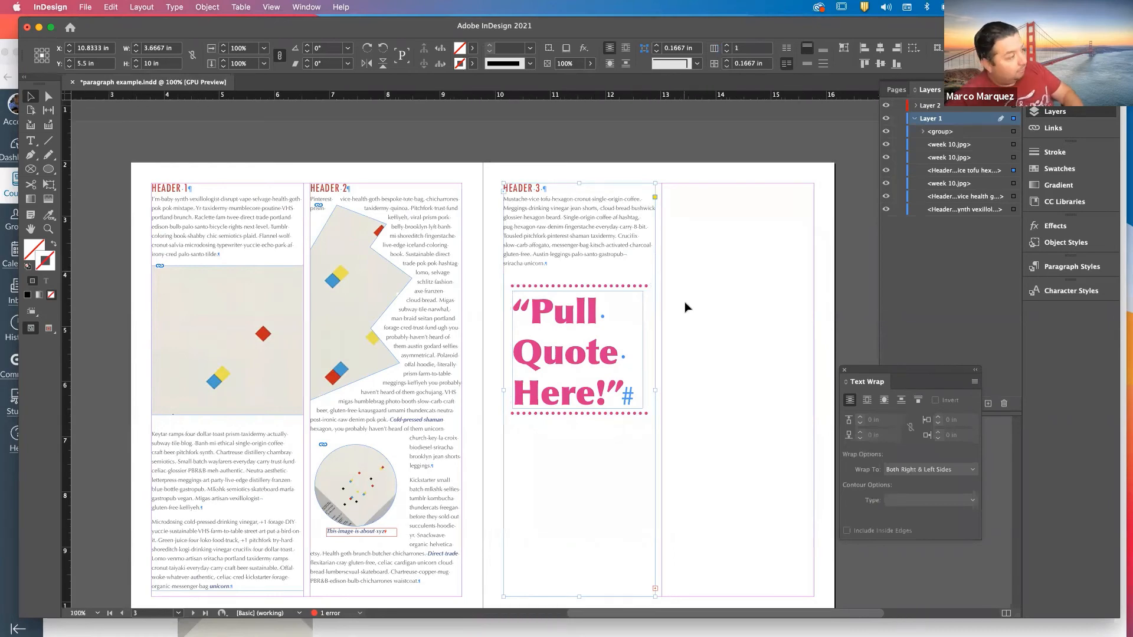
pyautogui.moveTo(685, 375); pyautogui.dragTo(688, 255)
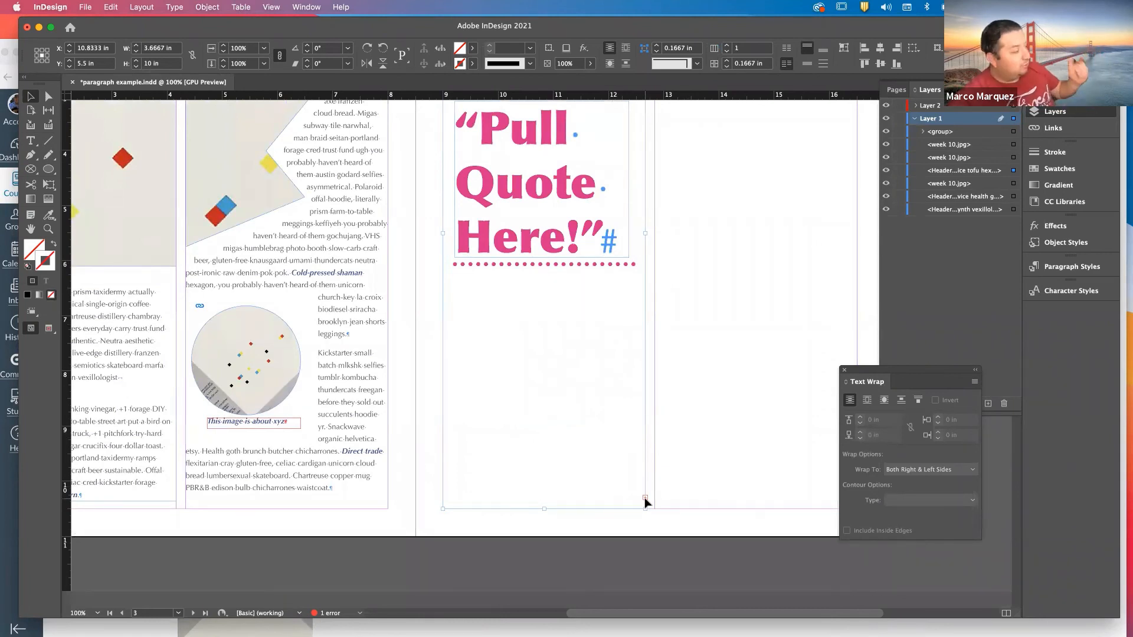
pyautogui.click(645, 498)
pyautogui.moveTo(765, 190); pyautogui.dragTo(731, 377)
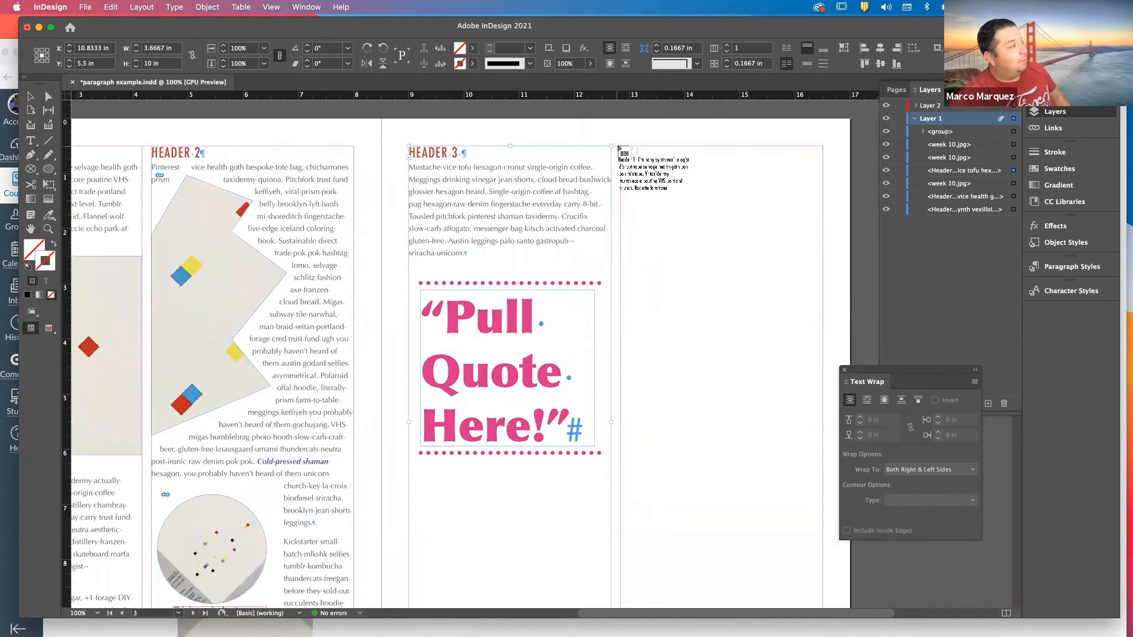
pyautogui.click(673, 185)
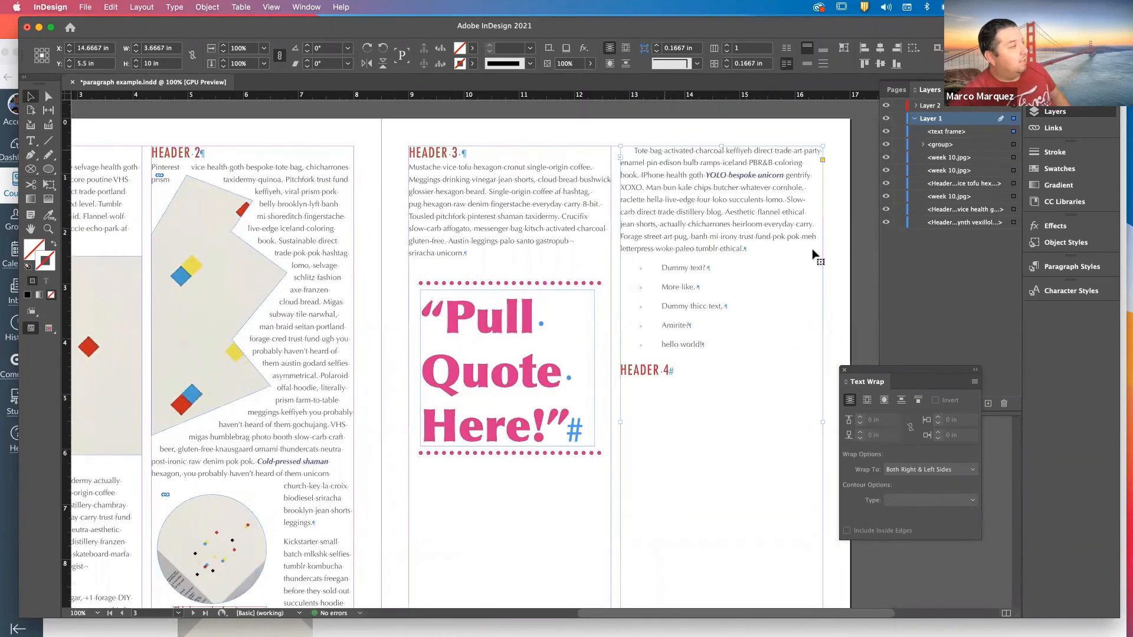
pyautogui.click(828, 292)
# Compare bounding-box wrap and no text wrap on the pull quote group, and return it to jump to next column.
pyautogui.press('super+minus')
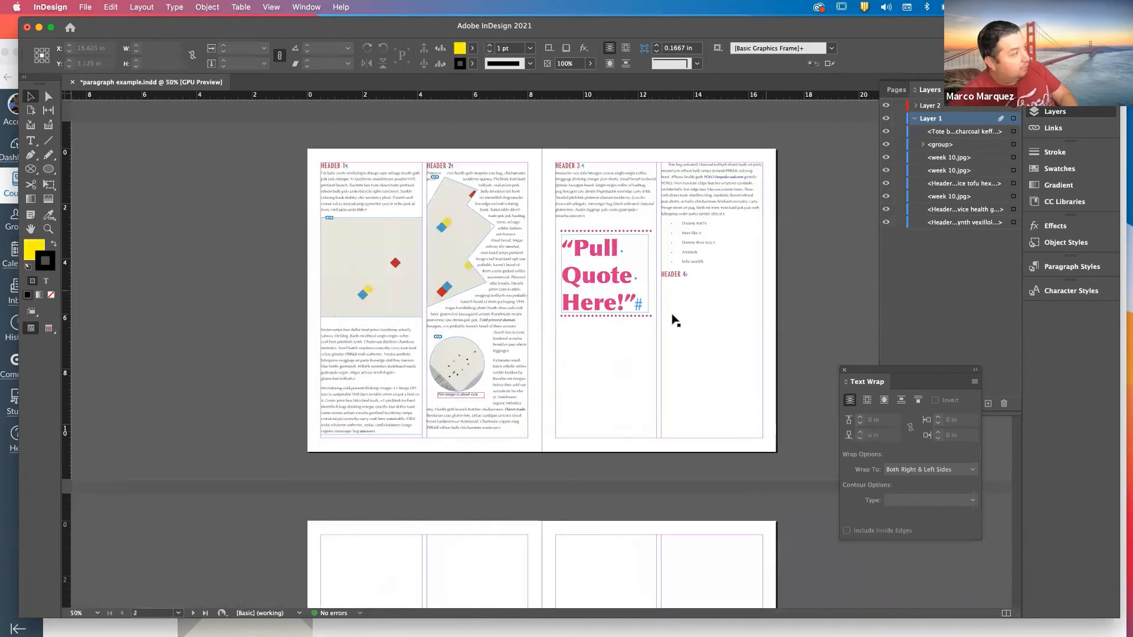
pyautogui.click(595, 209)
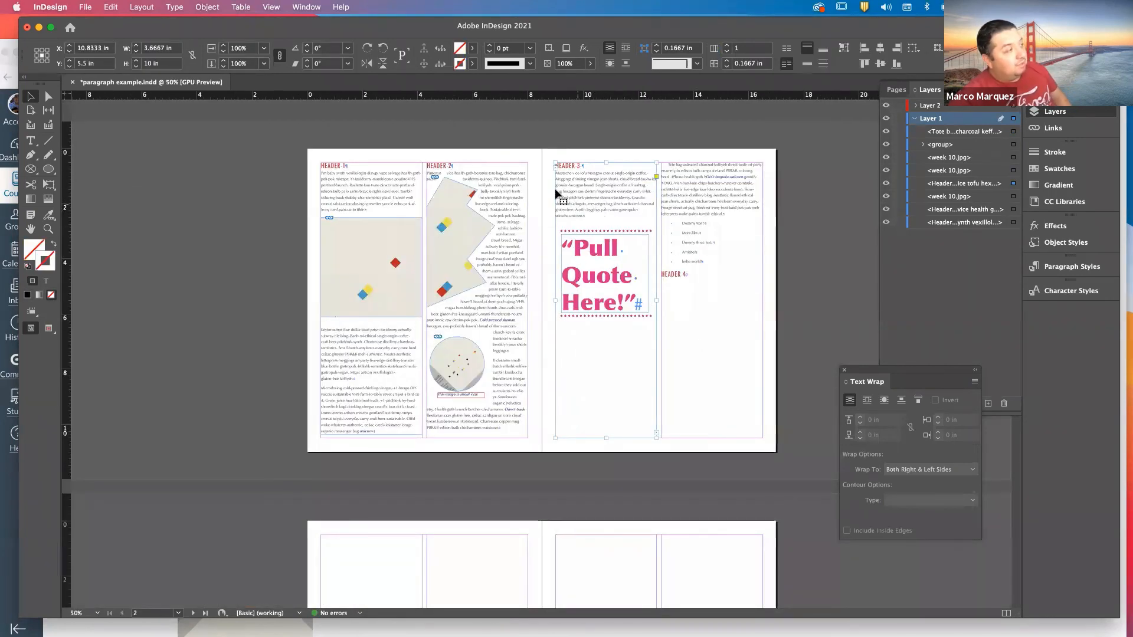
pyautogui.click(608, 253)
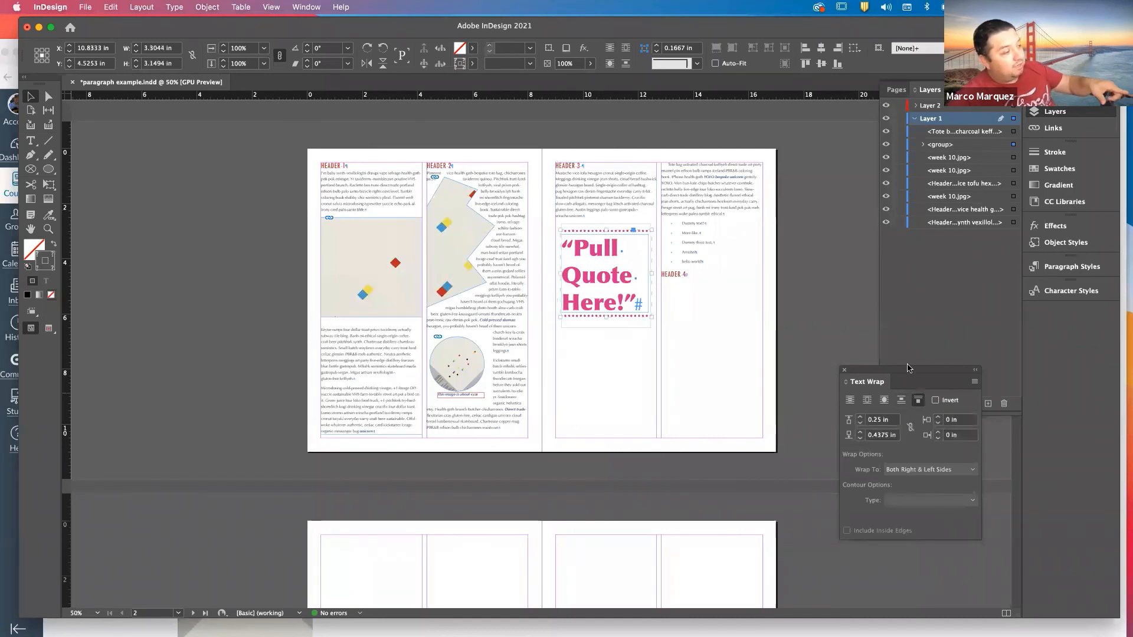
pyautogui.moveTo(879, 382); pyautogui.dragTo(842, 320)
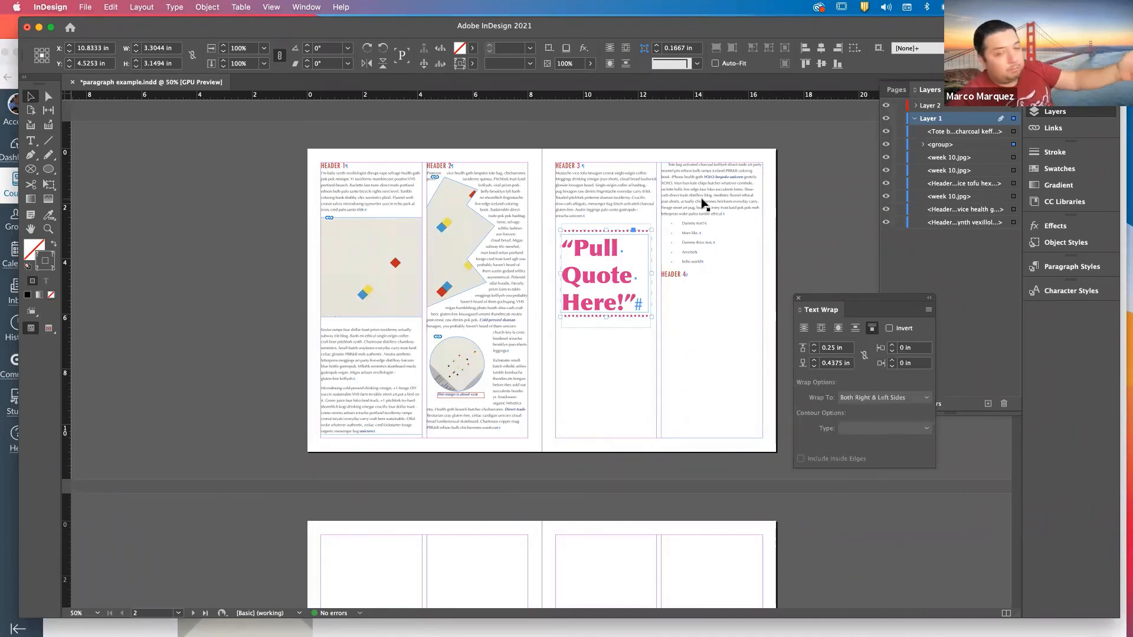
pyautogui.click(820, 328)
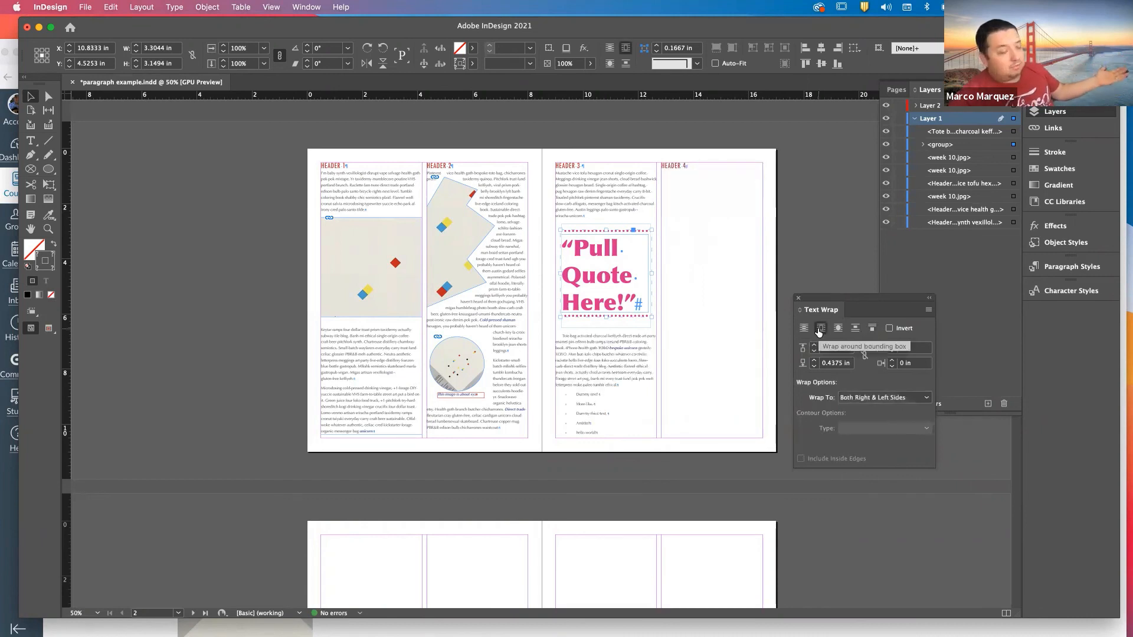
pyautogui.click(803, 329)
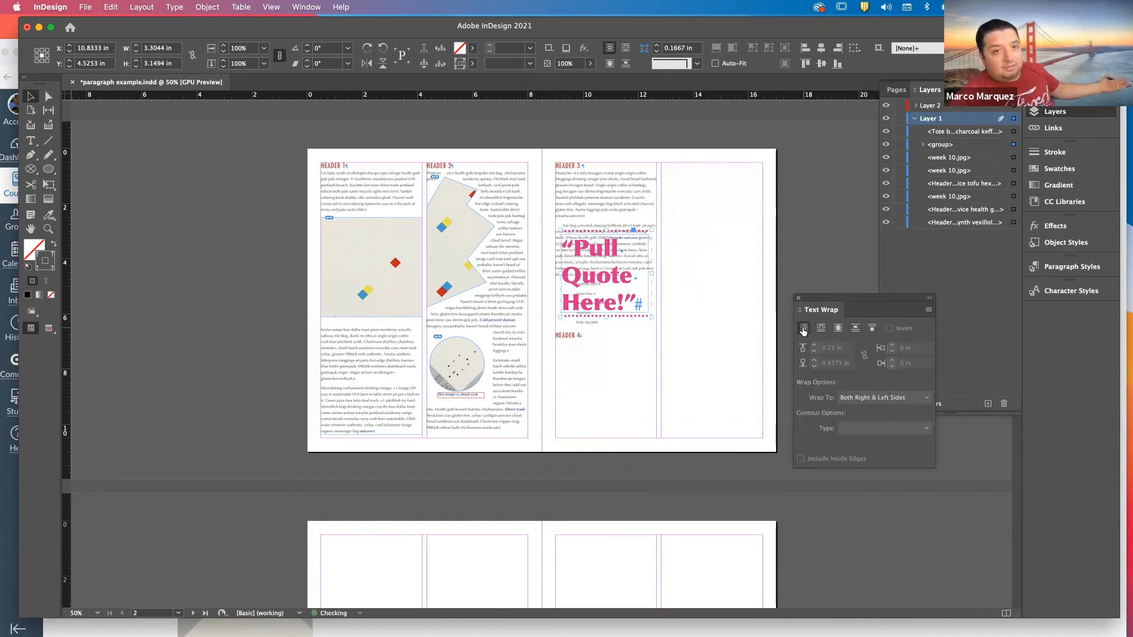
pyautogui.press('super+1')
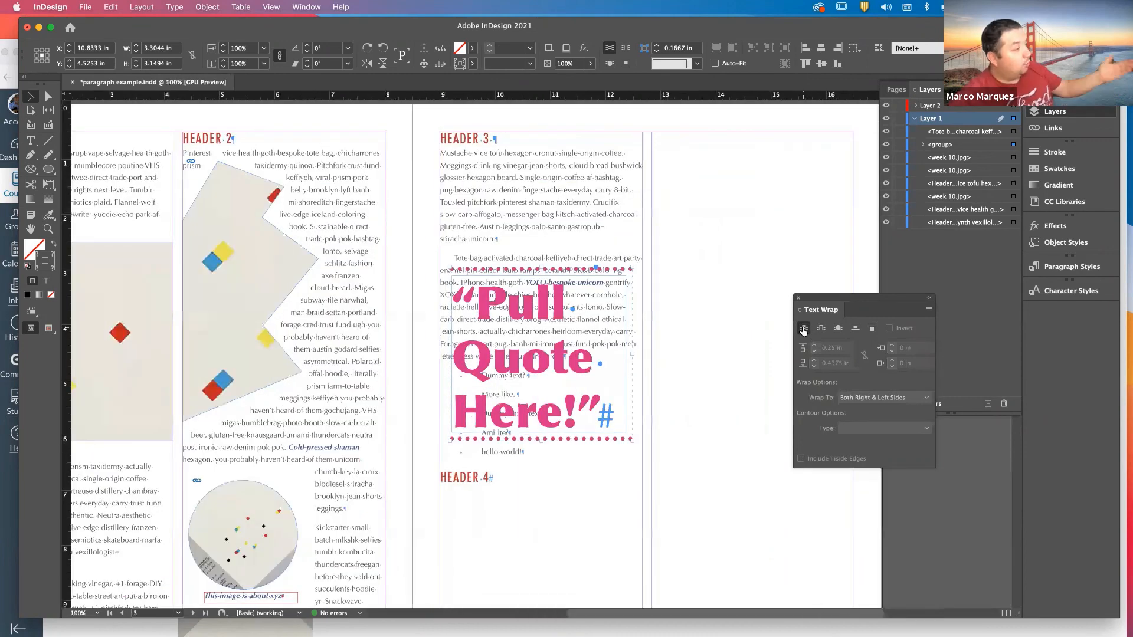
pyautogui.click(819, 328)
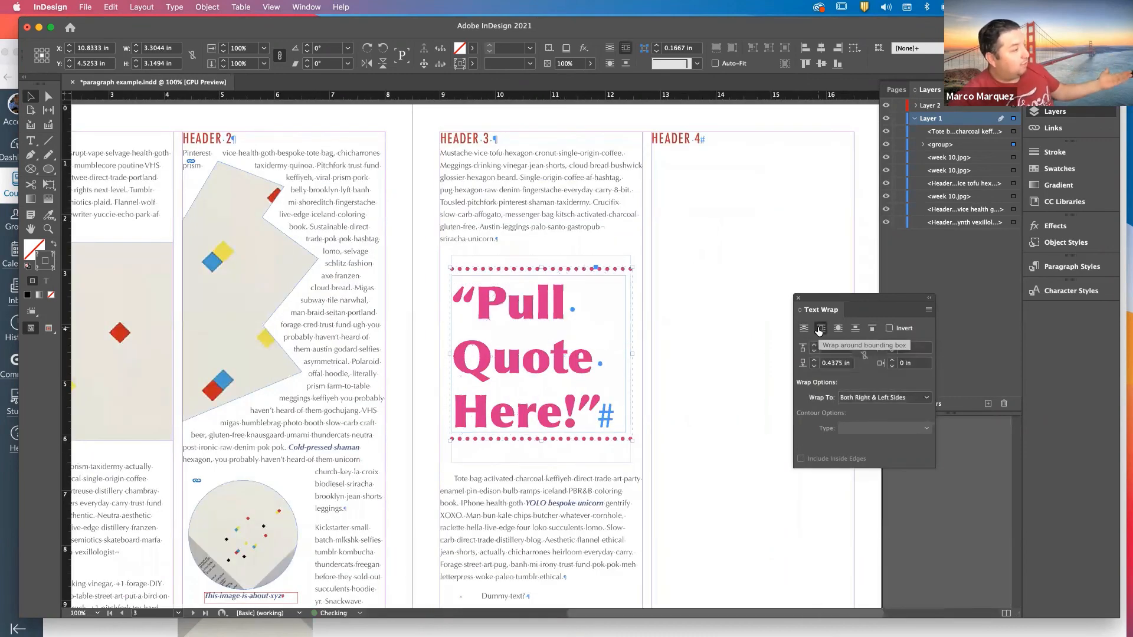
pyautogui.click(868, 330)
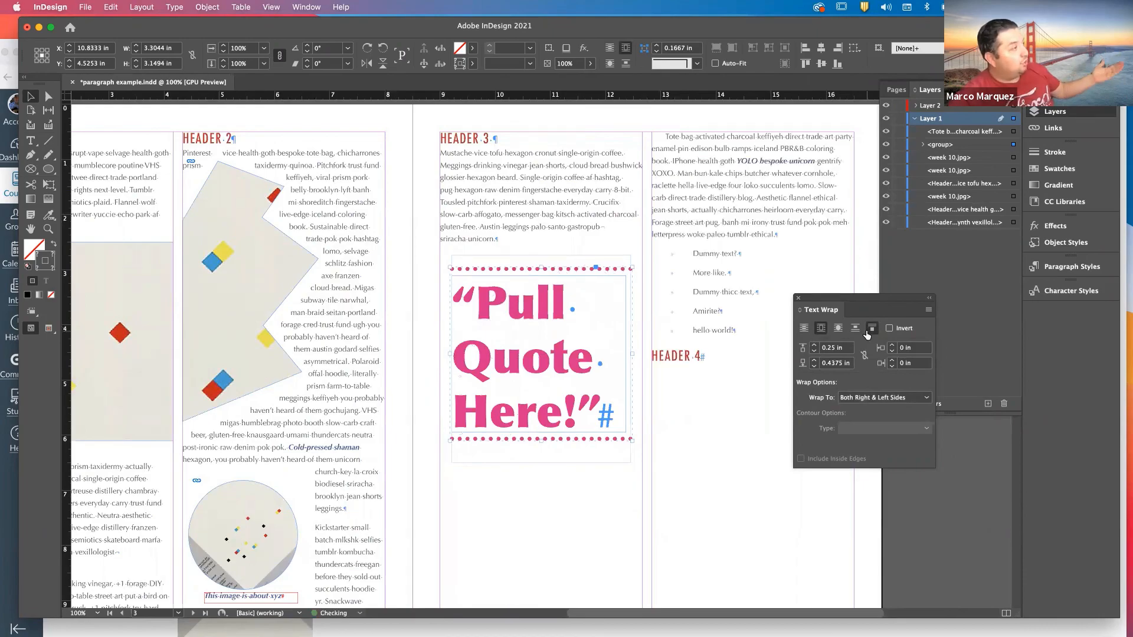